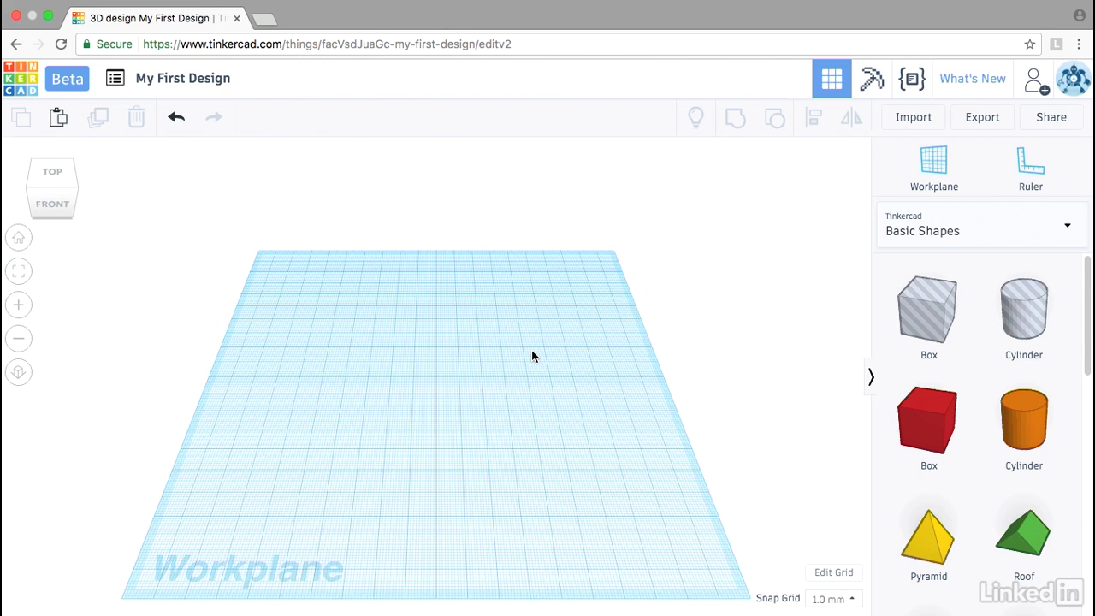
Place a solid six-sided polygon near the workplane's front corner and stretch its height to 50 mm
scroll(1090, 308, down, 1)
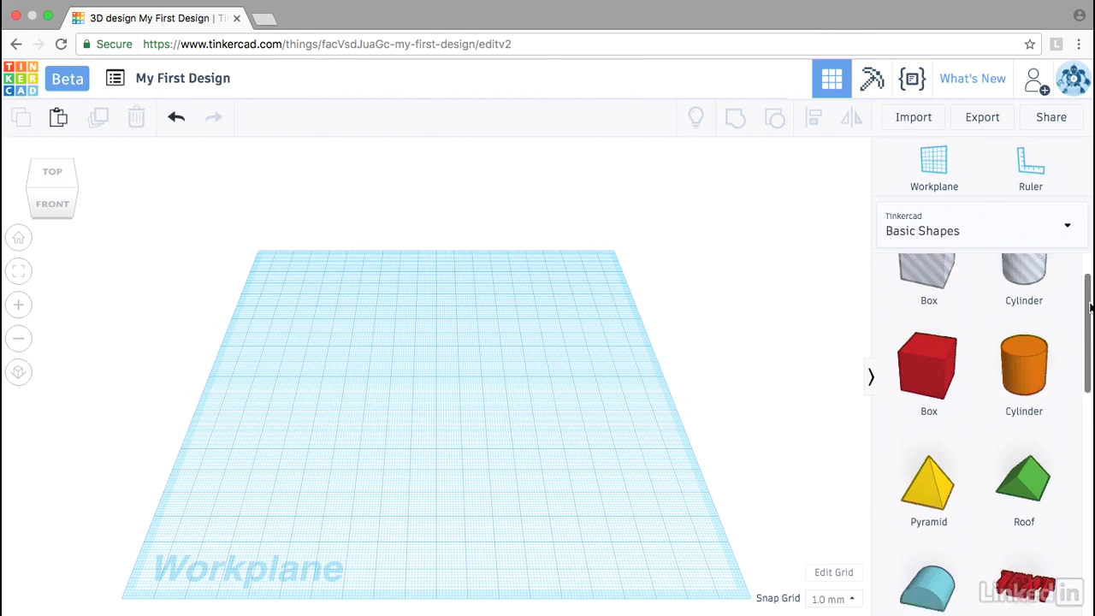
scroll(1090, 308, down, 8)
drag(958, 385, 223, 508)
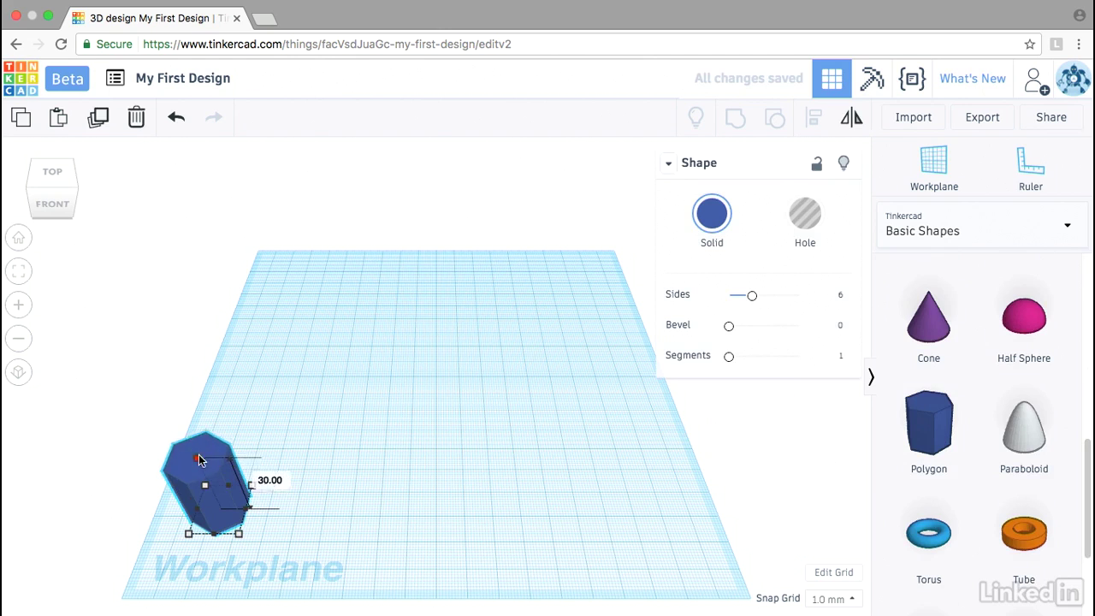
drag(198, 461, 180, 423)
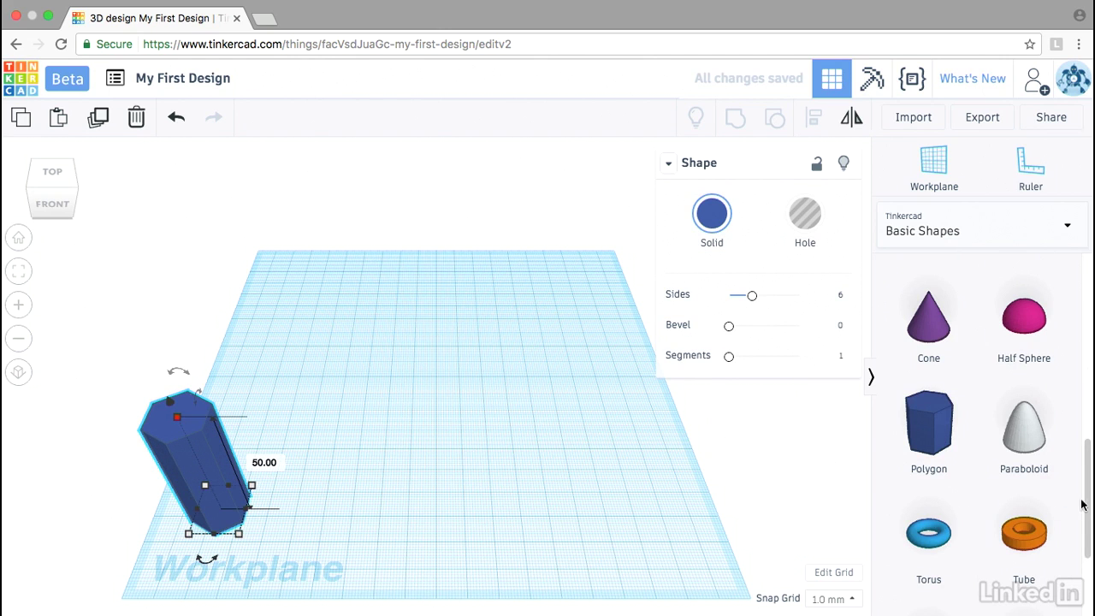
Place a hole box beside the polygon and set its length and width to 25 mm and its height to 10 mm
scroll(1083, 505, up, 10)
drag(930, 313, 315, 525)
click(839, 356)
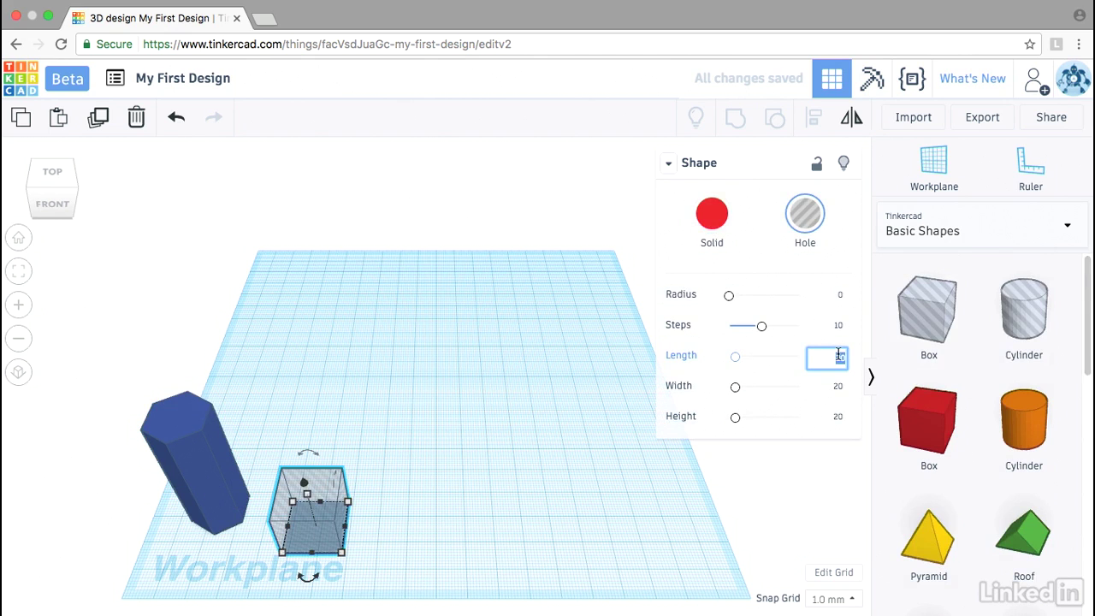
text(25)
key(Return)
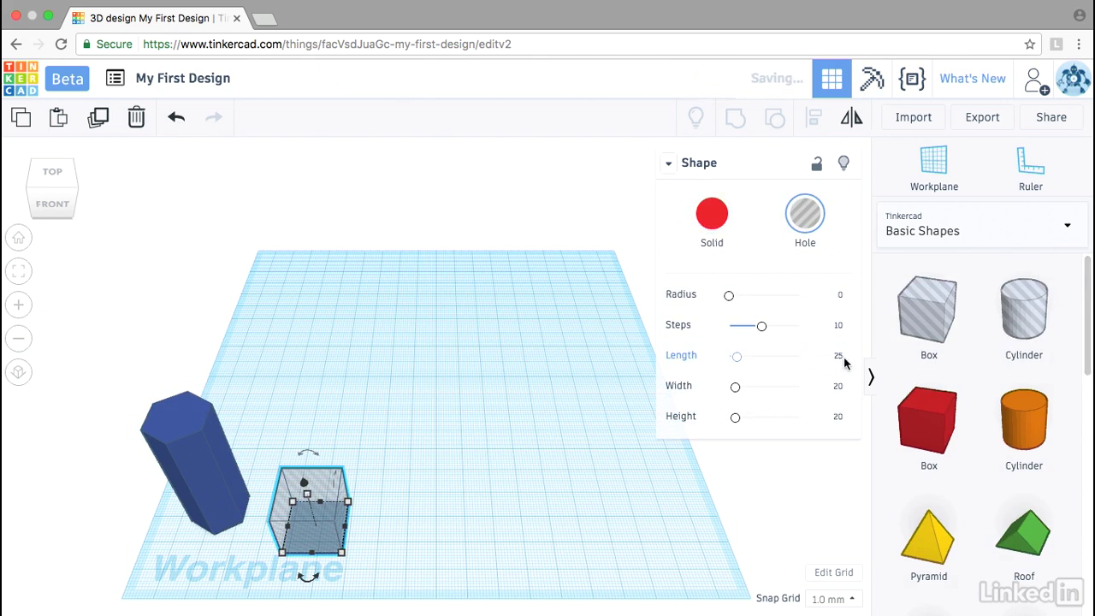
click(840, 385)
text(25)
key(Return)
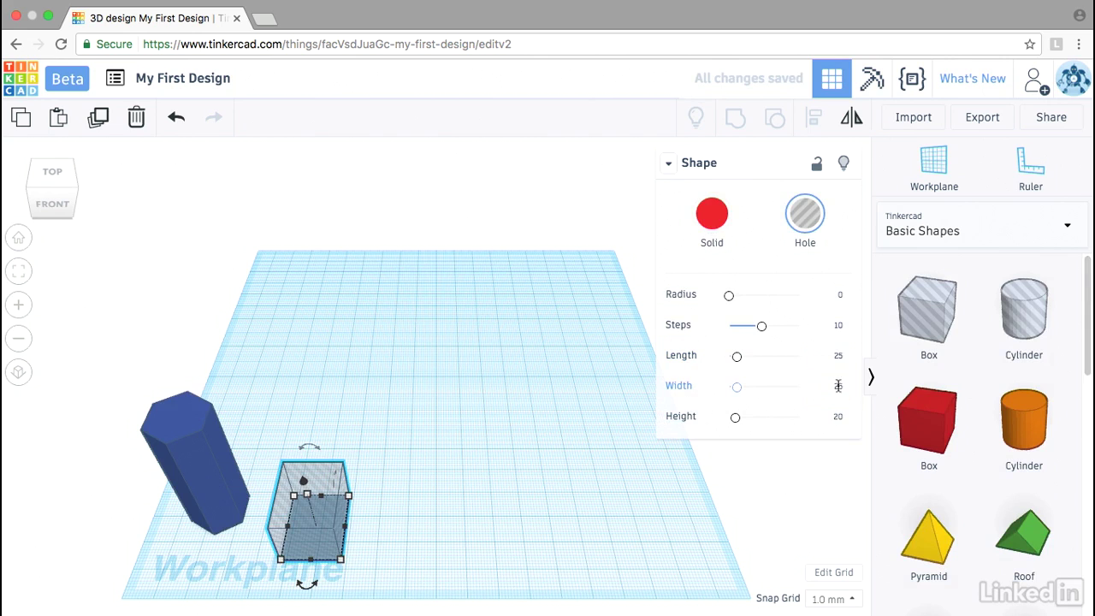
click(840, 417)
text(10)
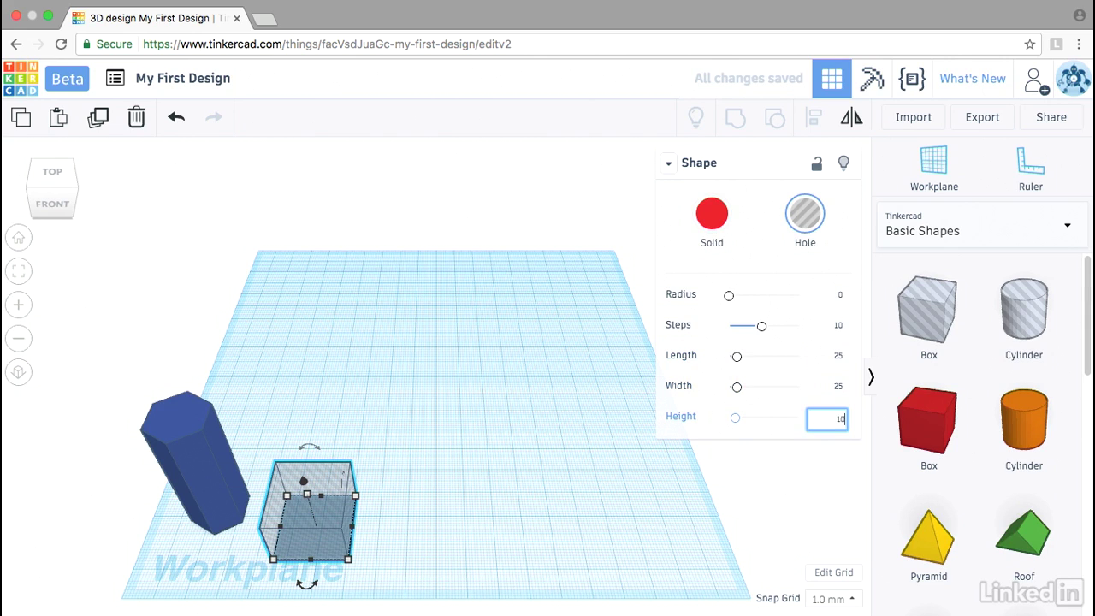
key(Return)
click(432, 518)
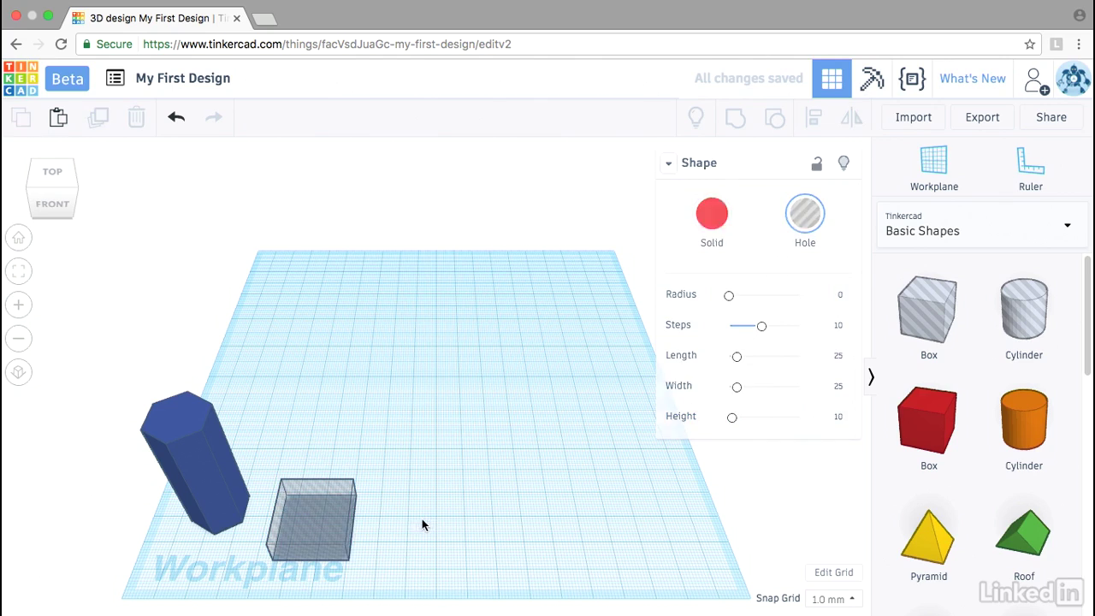
Duplicate the hole box and raise the copy 10 mm so it sits directly on the original
click(324, 520)
scroll(324, 522, up, 3)
right_drag(324, 524, 269, 511)
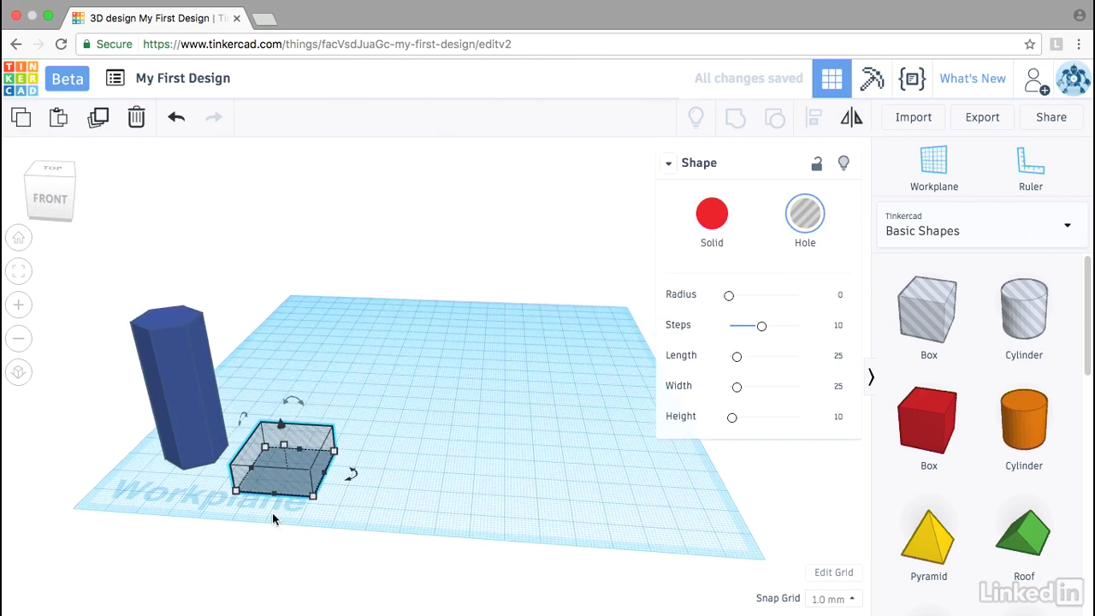
key(f)
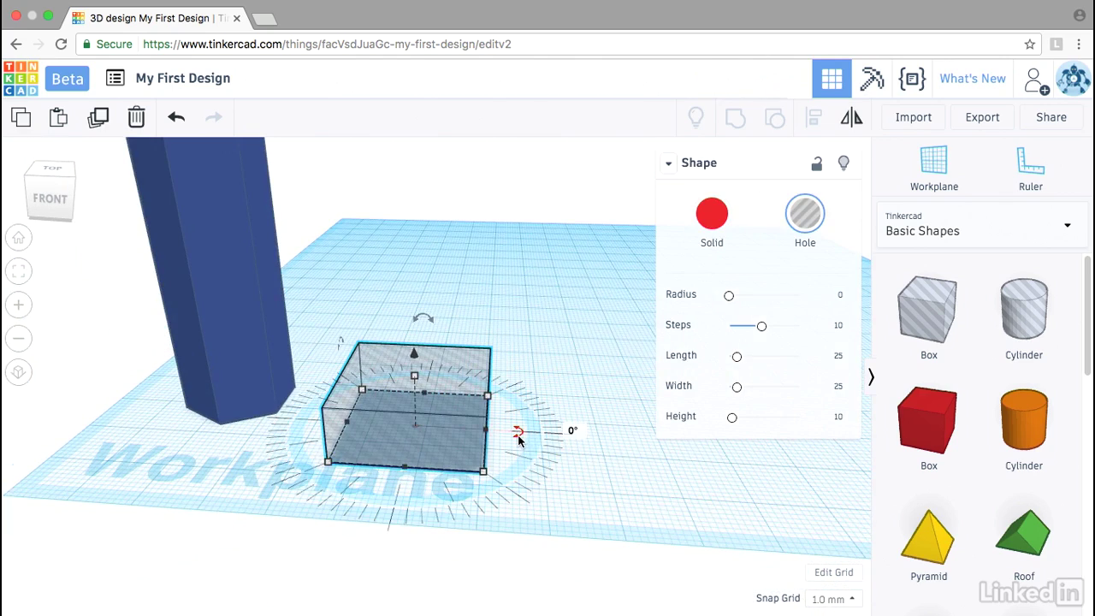
key(super+d)
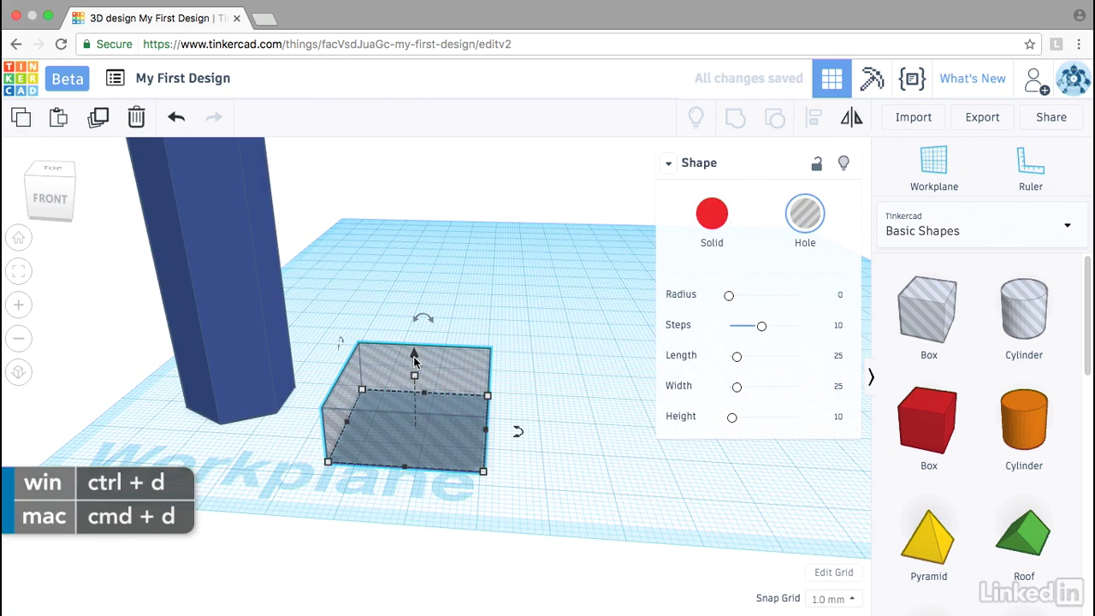
drag(413, 355, 412, 298)
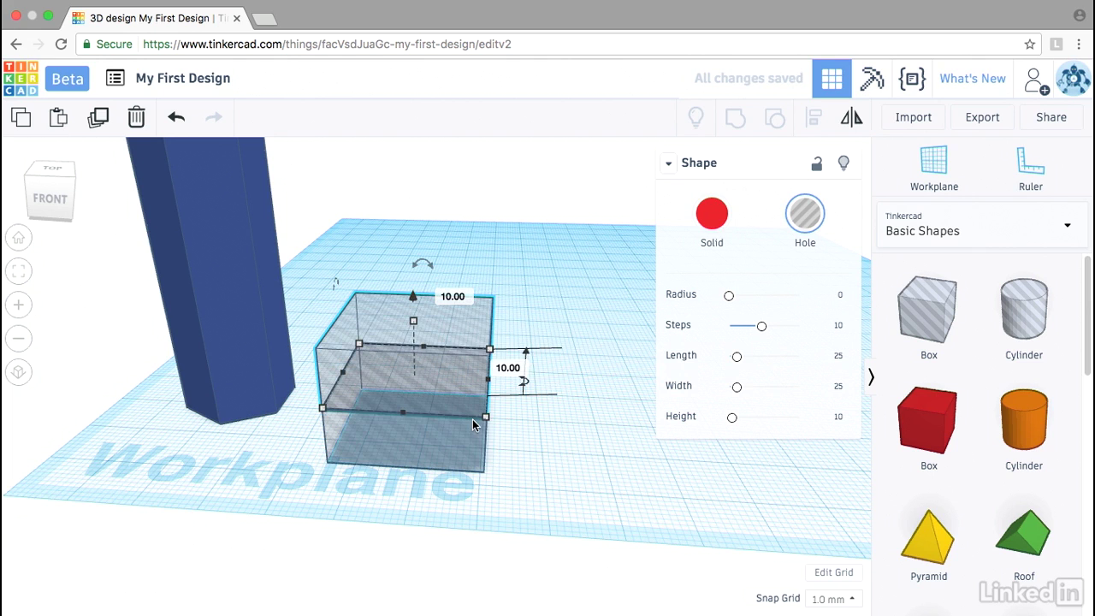
Repeat the raised duplicate three more times to build a stack of five hole boxes
key(ctrl+d)
key(ctrl+d)
key(ctrl+d)
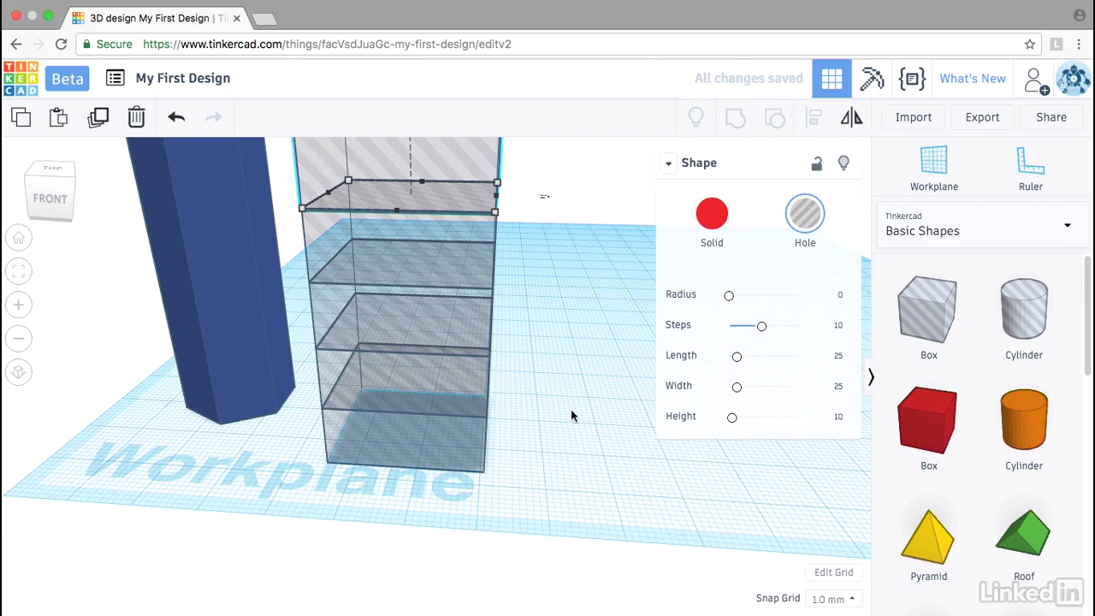
scroll(570, 415, down, 3)
click(527, 290)
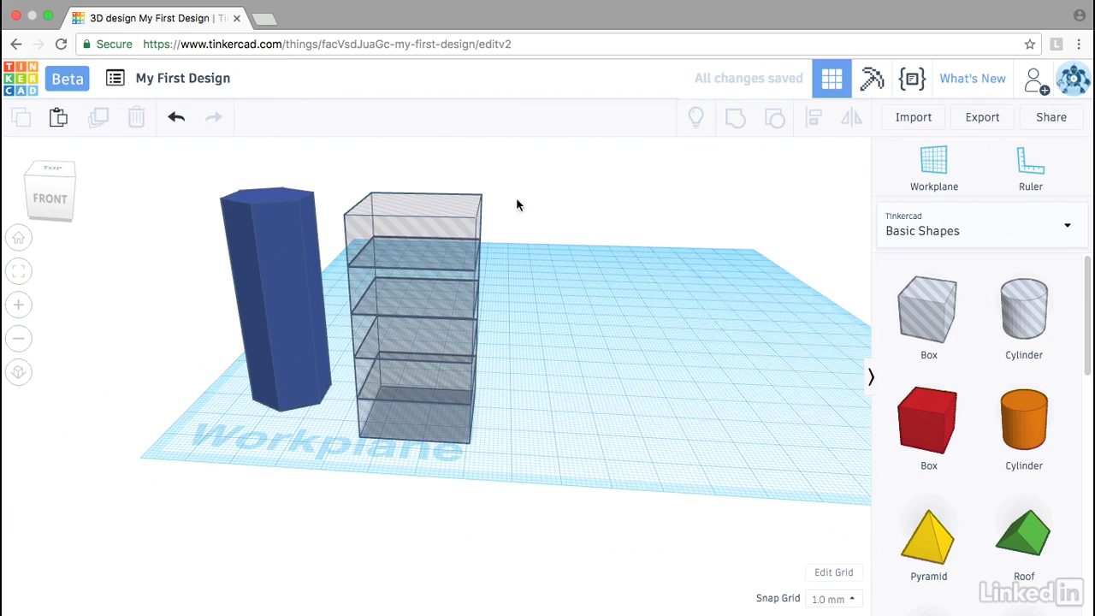
Select all five stacked hole boxes together and move them over the polygon so they fully enclose it
right_drag(513, 202, 562, 220)
drag(559, 190, 456, 537)
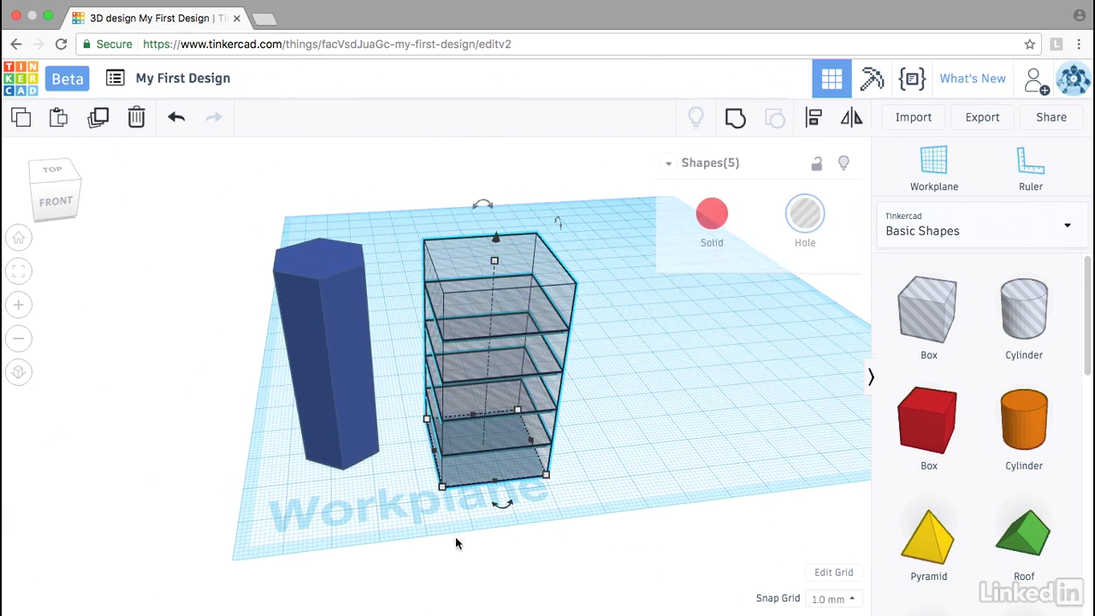
drag(512, 465, 361, 459)
right_drag(312, 493, 163, 459)
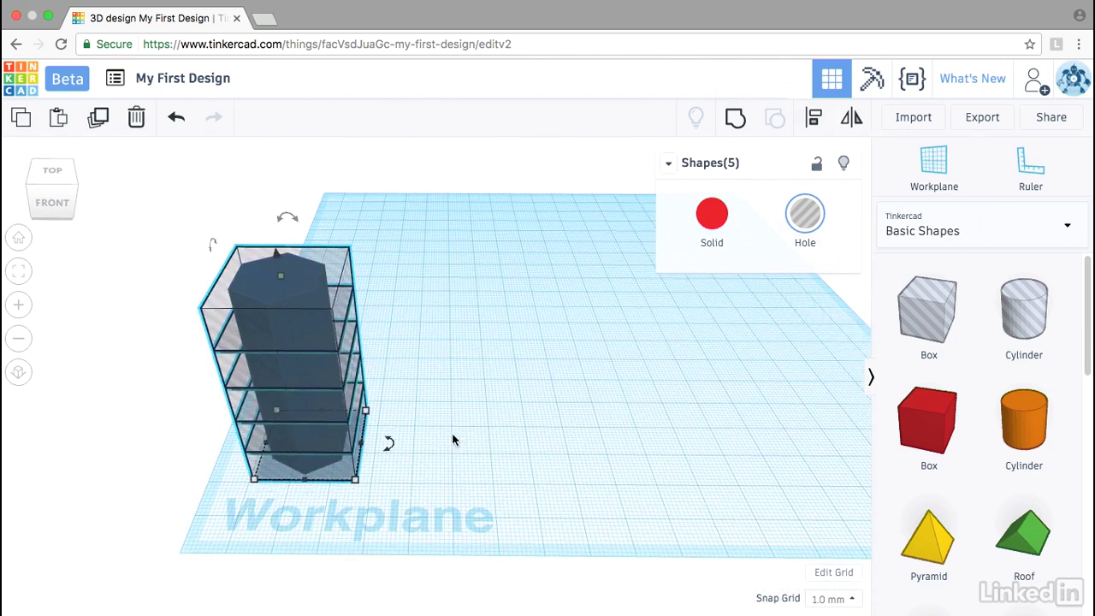
click(452, 432)
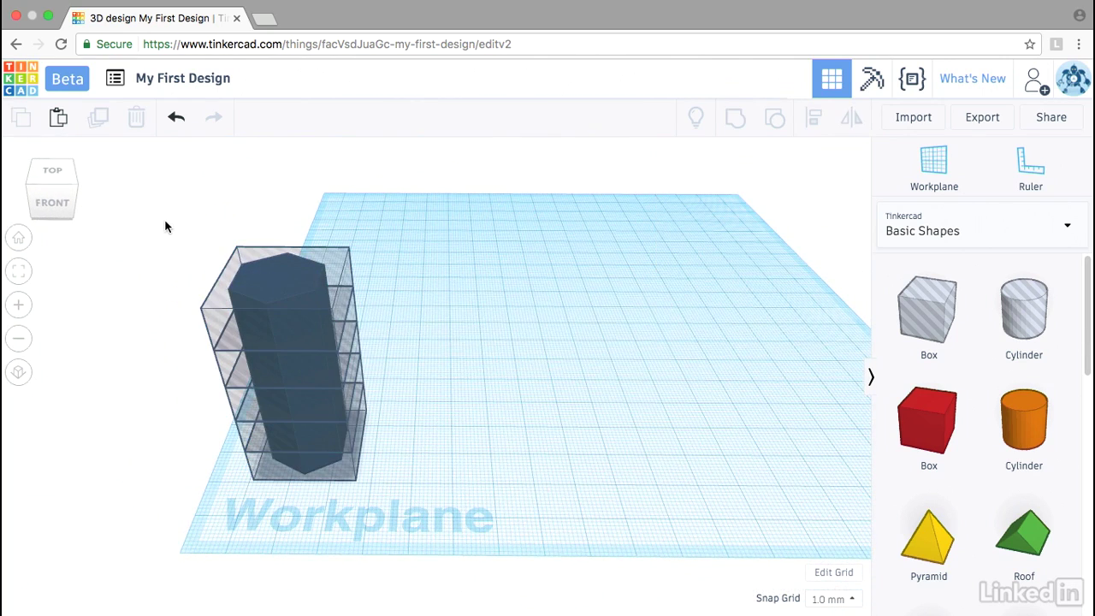
Duplicate the polygon with its hole boxes and shift the copy 30 mm sideways along the workplane
key(super+a)
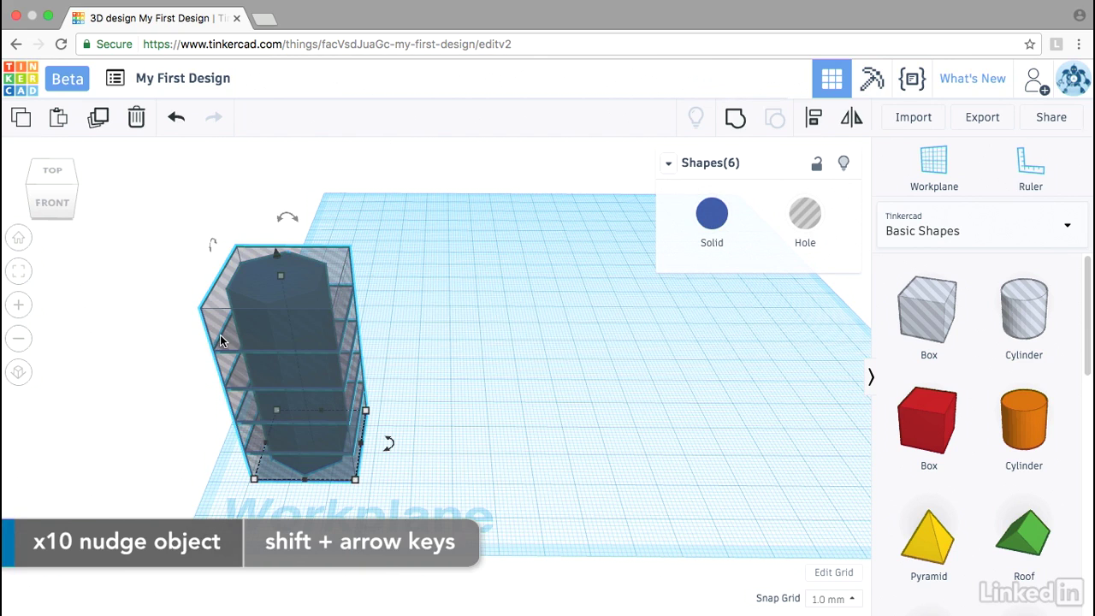
key(shift+Right)
key(shift+Right)
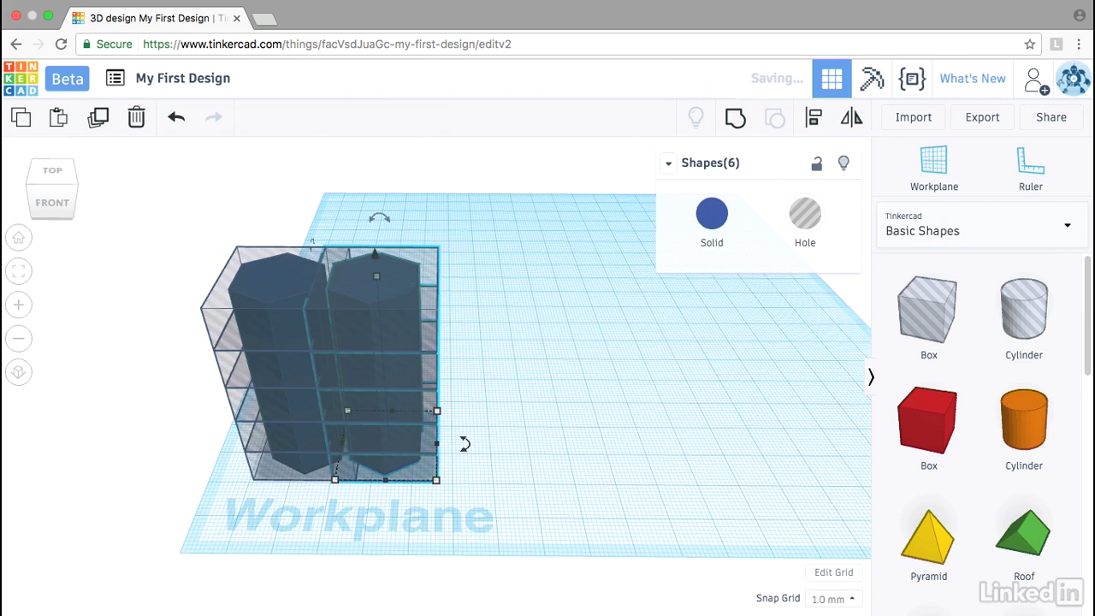
key(shift+Right)
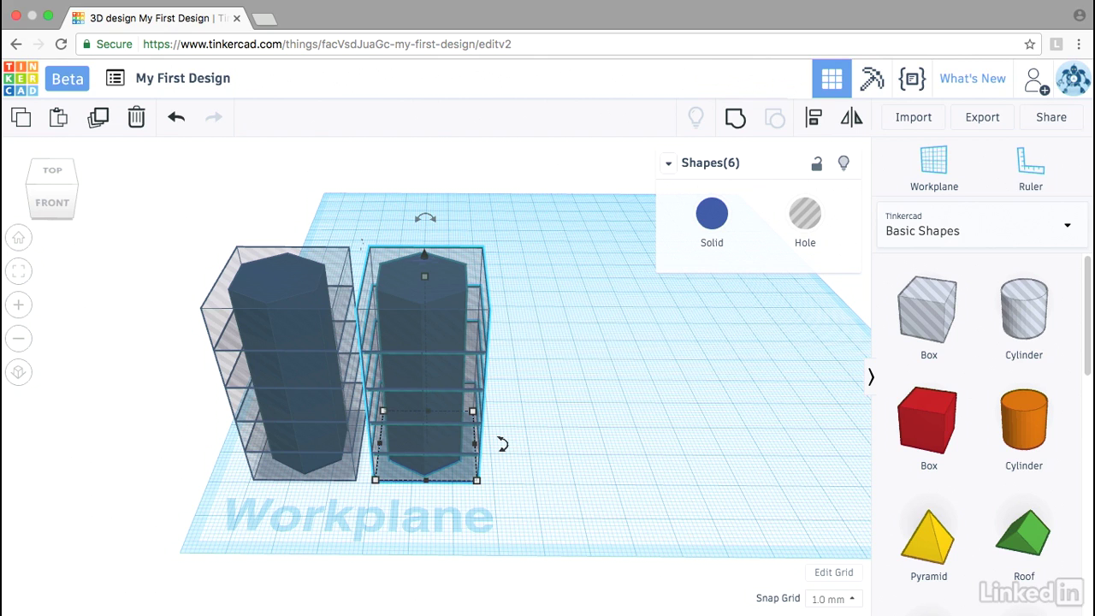
Repeat the shifted duplicate three more times to make a row of five enclosed polygon columns
key(ctrl+d)
key(ctrl+d)
key(ctrl+d)
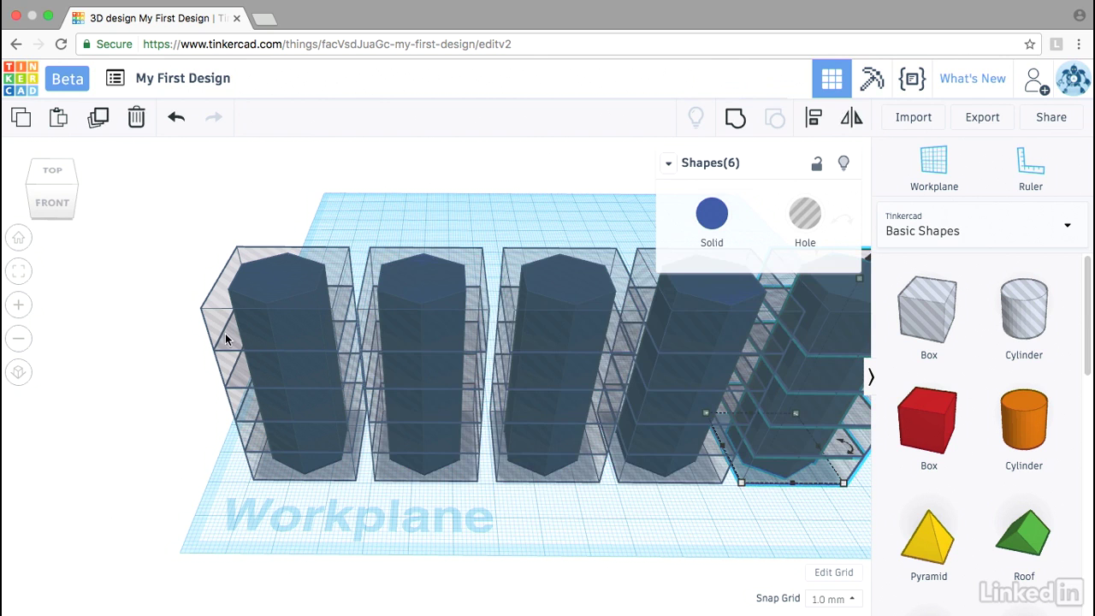
Fit all the columns in the view and display them from the front in orthographic projection
key(ctrl+a)
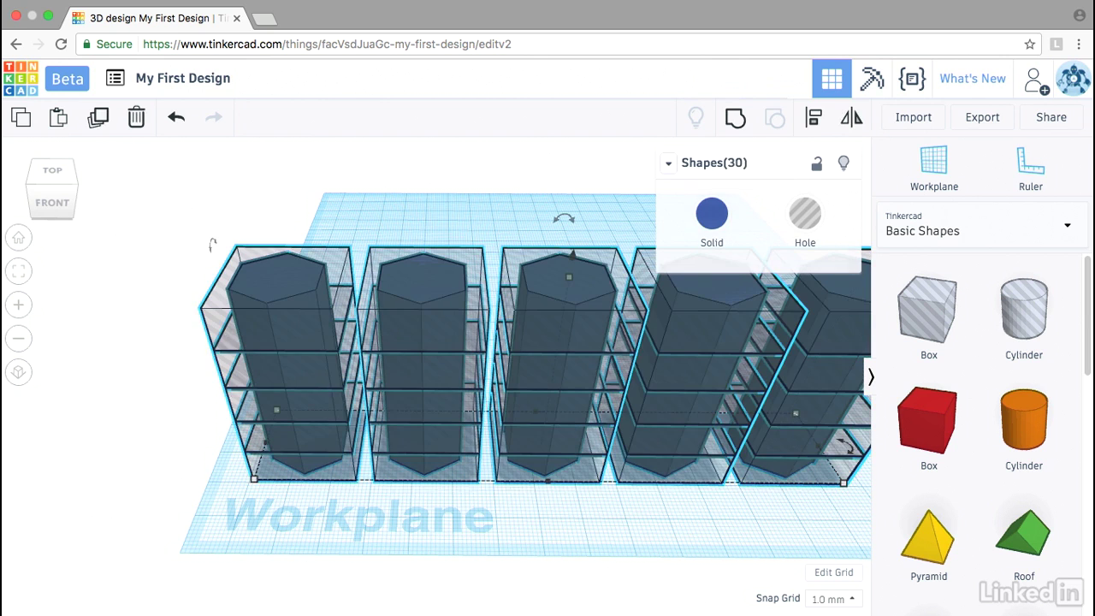
click(18, 272)
click(52, 206)
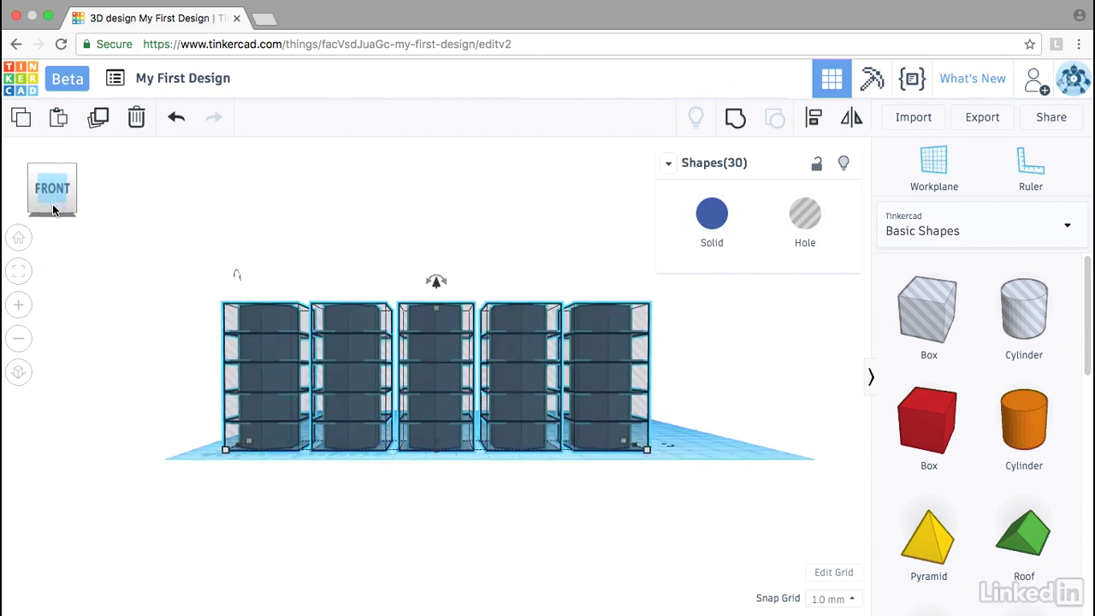
click(17, 375)
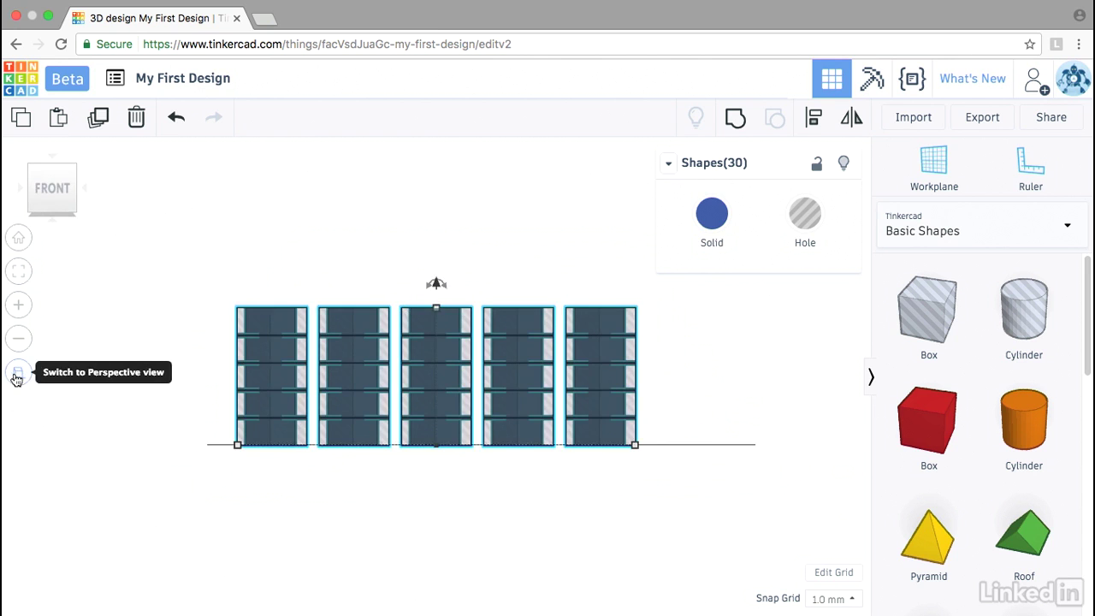
click(195, 394)
scroll(282, 383, up, 5)
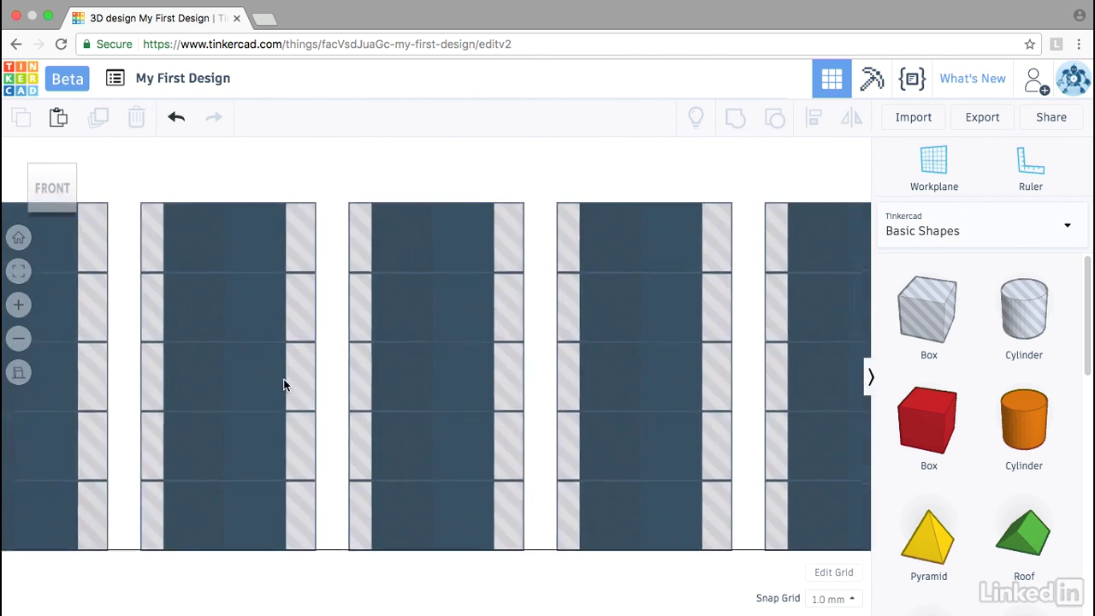
scroll(284, 385, down, 4)
scroll(282, 387, down, 1)
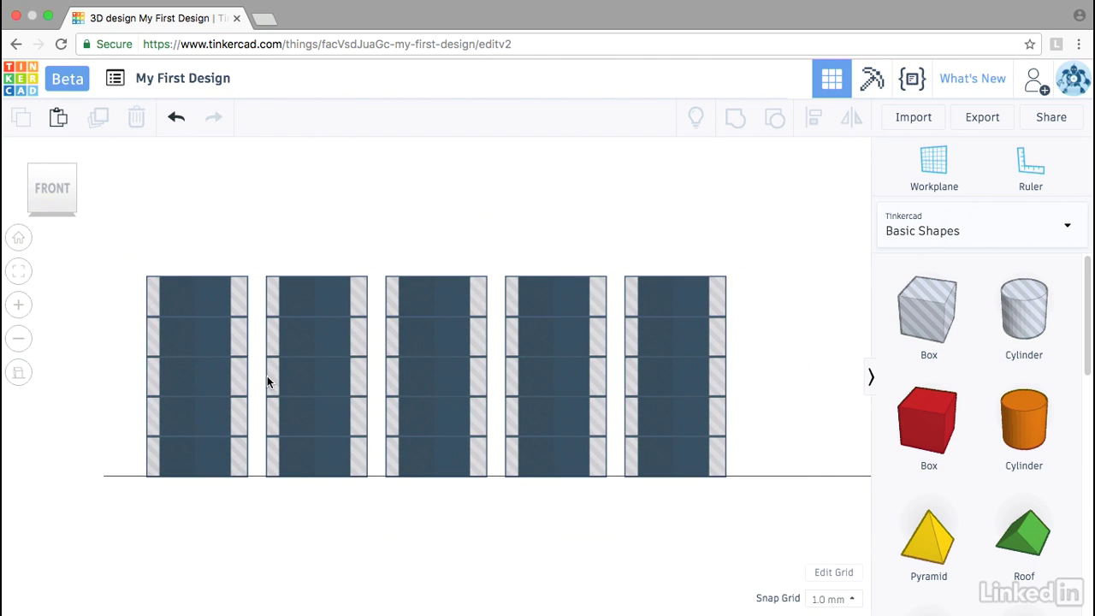
Delete one hole box per column in a descending diagonal, from the first column's top box to the fifth column's bottom box
click(242, 304)
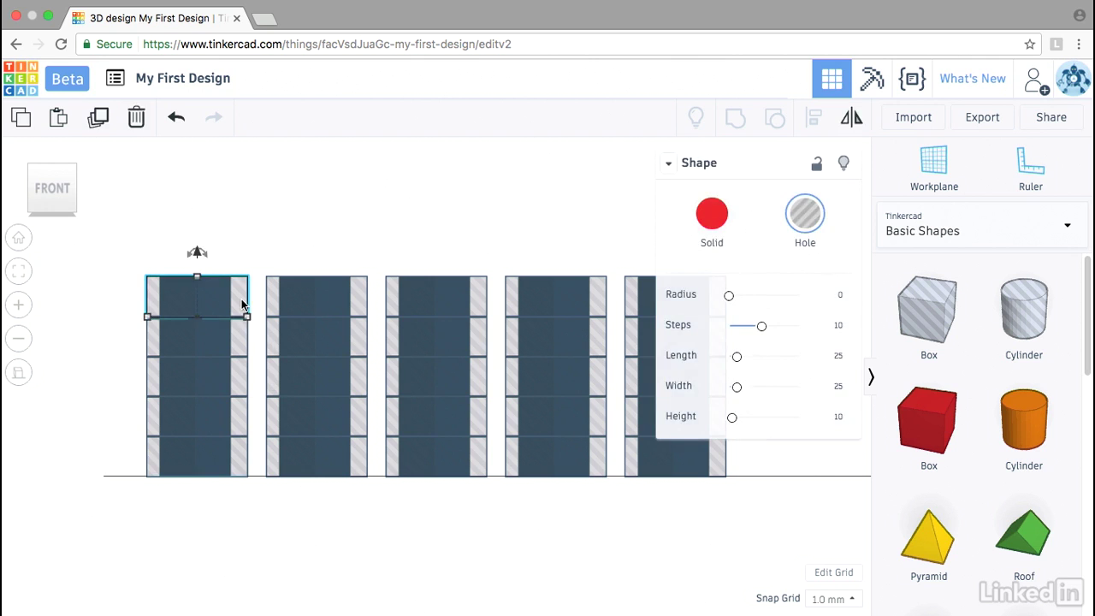
key(Delete)
click(271, 333)
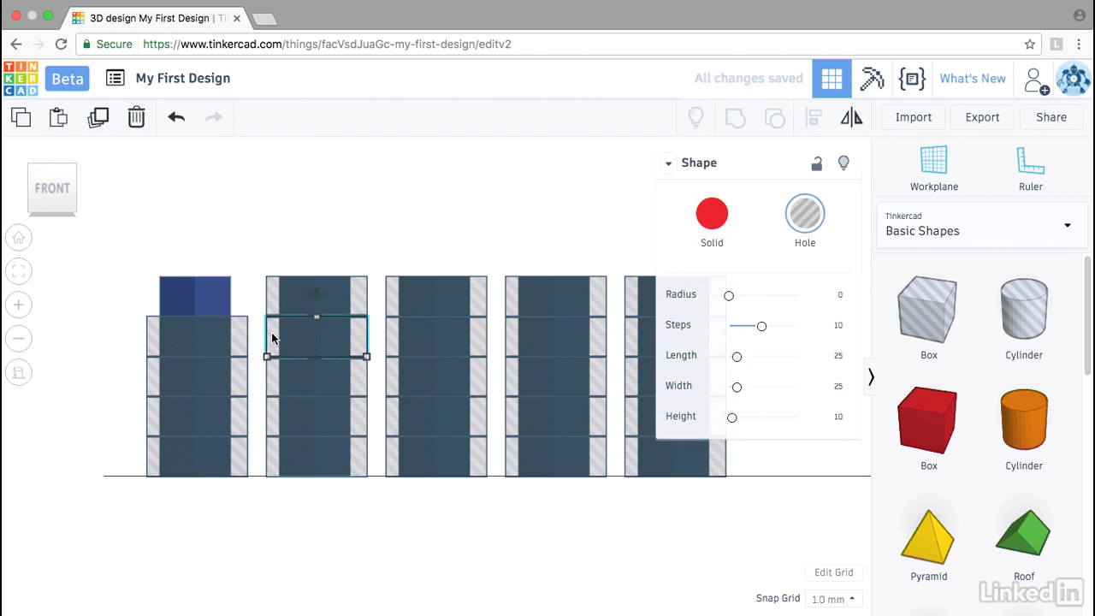
key(Delete)
click(392, 377)
key(Delete)
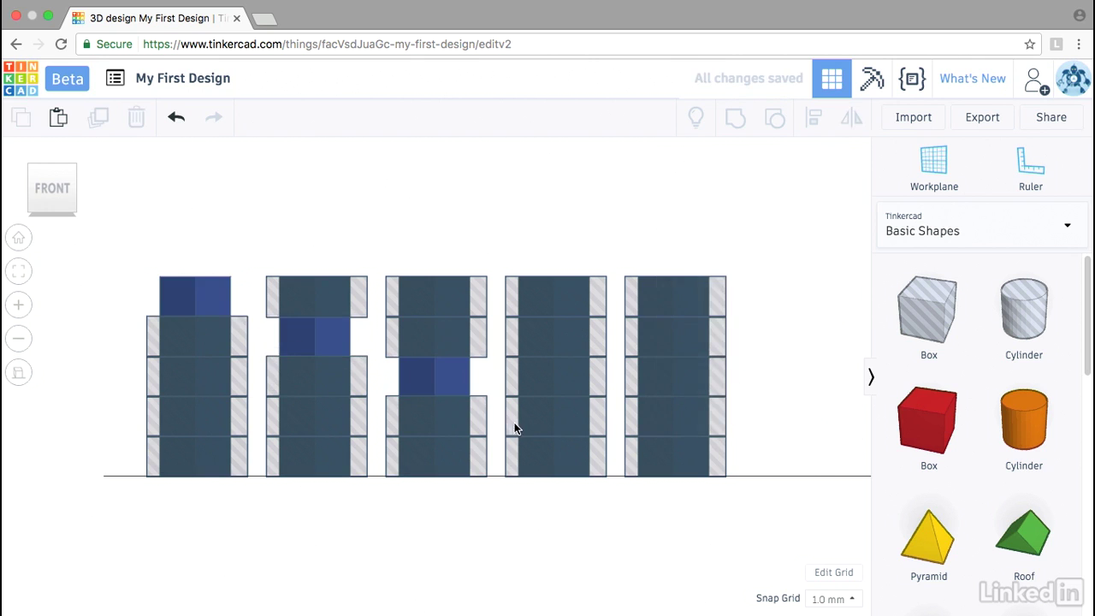
click(508, 420)
key(Delete)
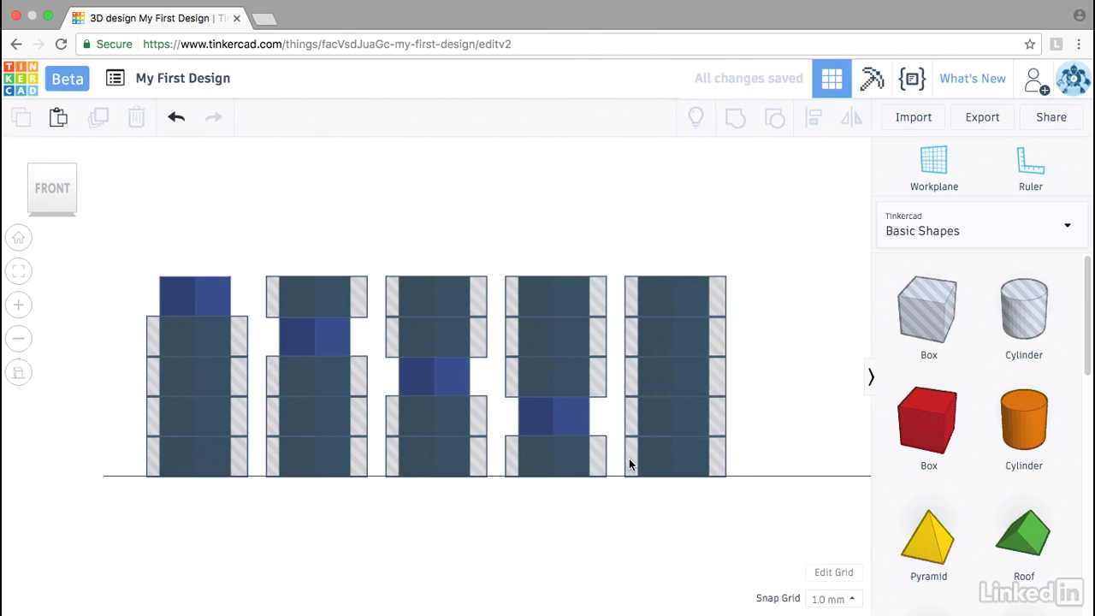
click(635, 462)
key(Delete)
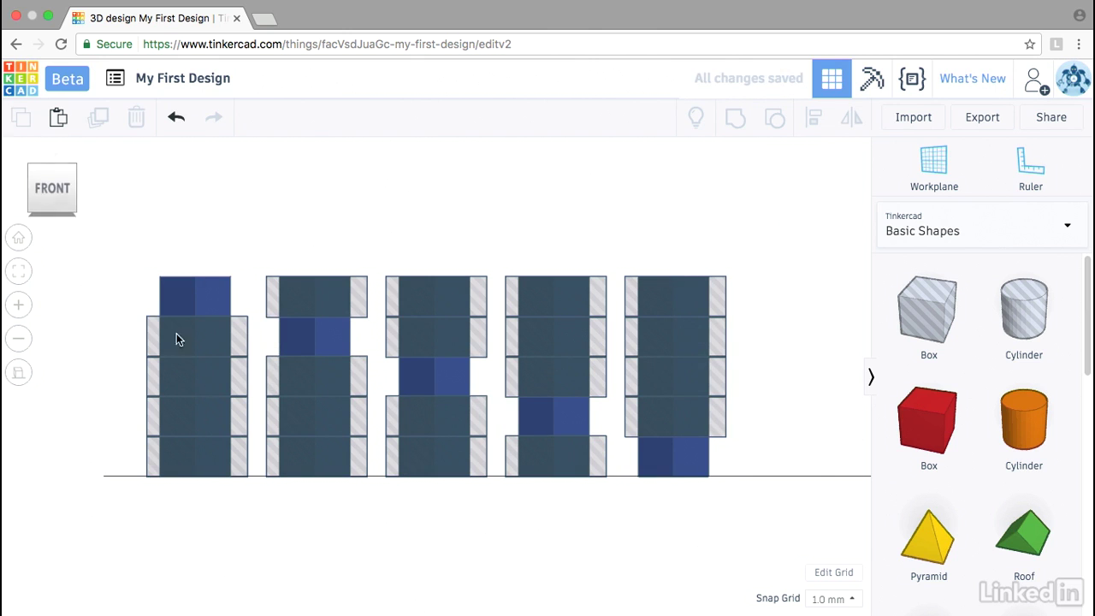
Group each of the first three columns separately with its hole boxes to cut each polygon down to its uncovered slice
drag(171, 274, 259, 523)
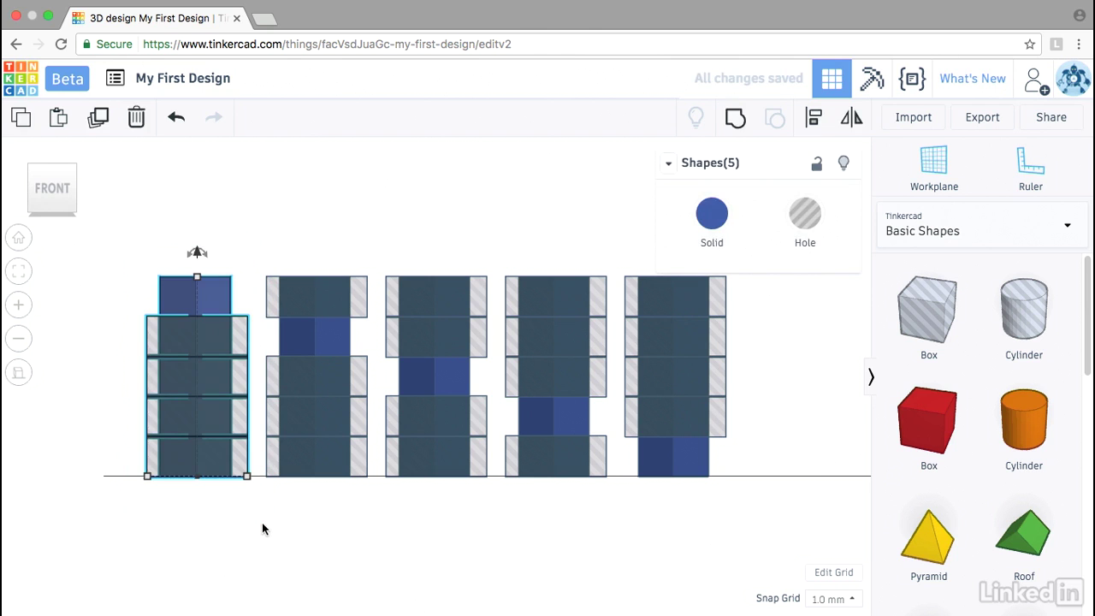
key(ctrl+g)
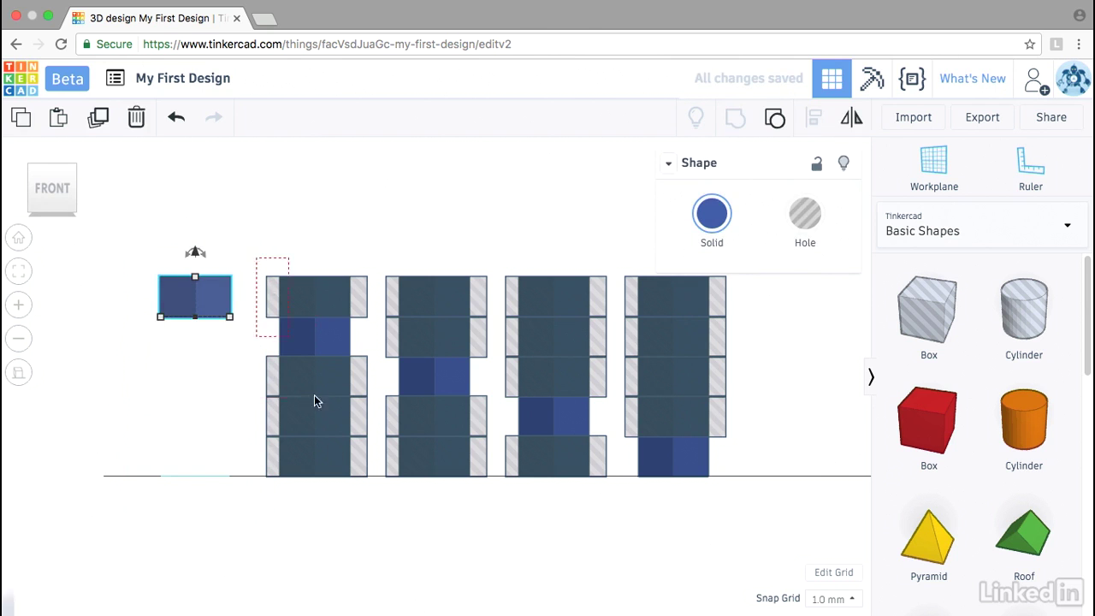
drag(259, 259, 380, 518)
key(ctrl+g)
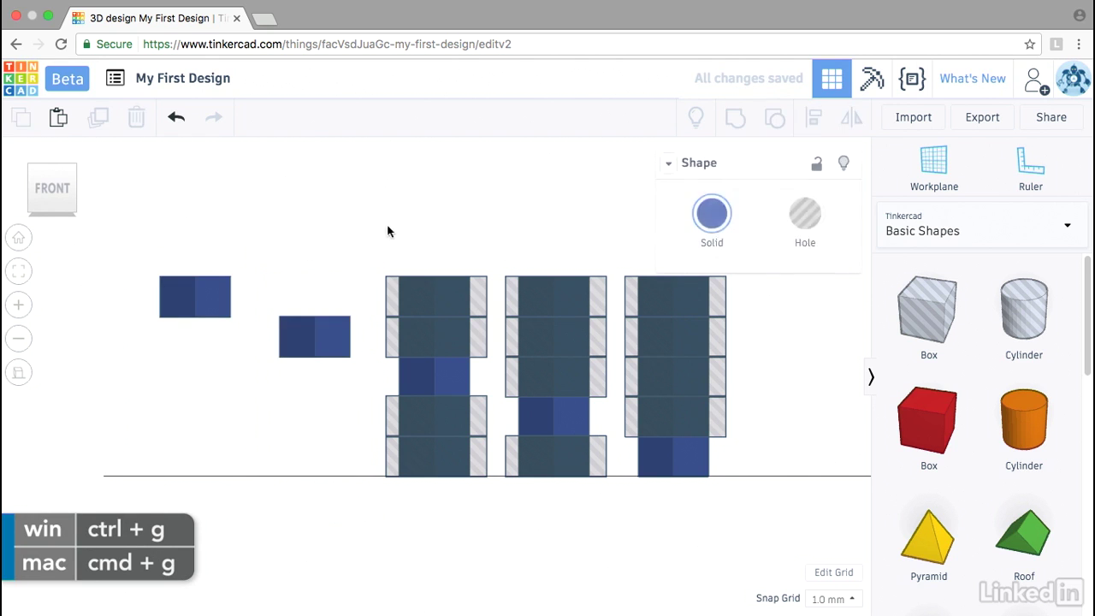
drag(365, 227, 497, 533)
key(ctrl+g)
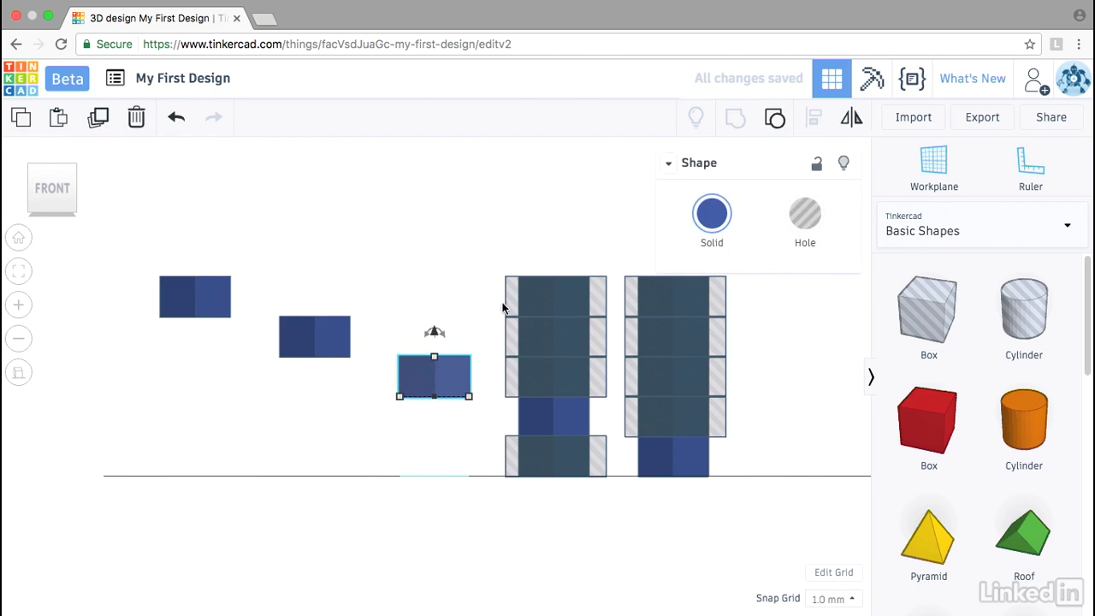
Group the fourth and fifth columns separately with their hole boxes to cut each polygon down to its uncovered slice
drag(497, 247, 616, 542)
key(ctrl+g)
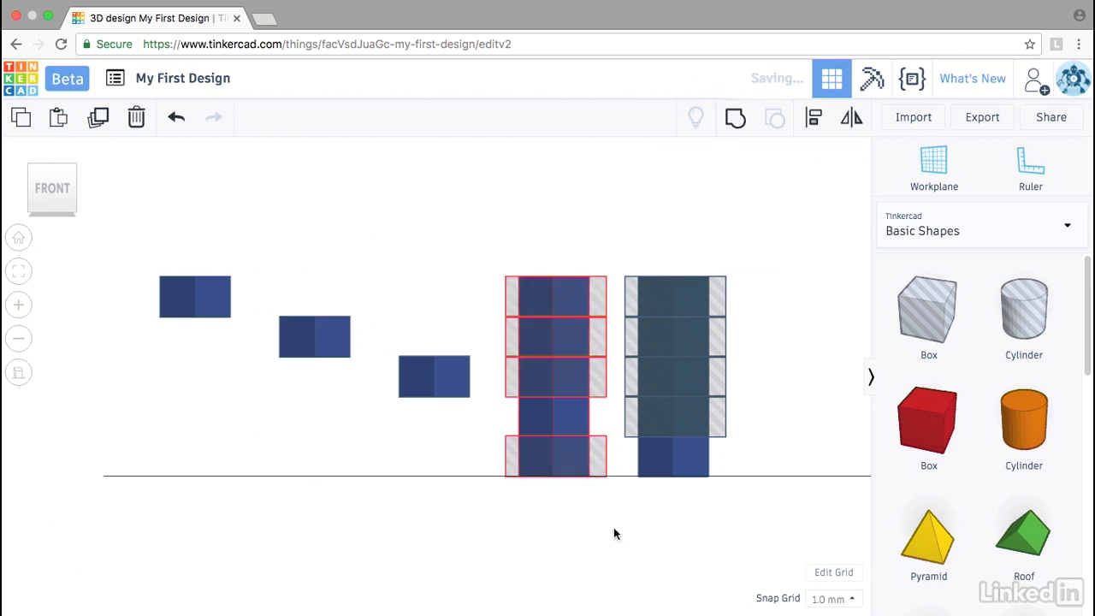
drag(619, 240, 736, 549)
key(ctrl+g)
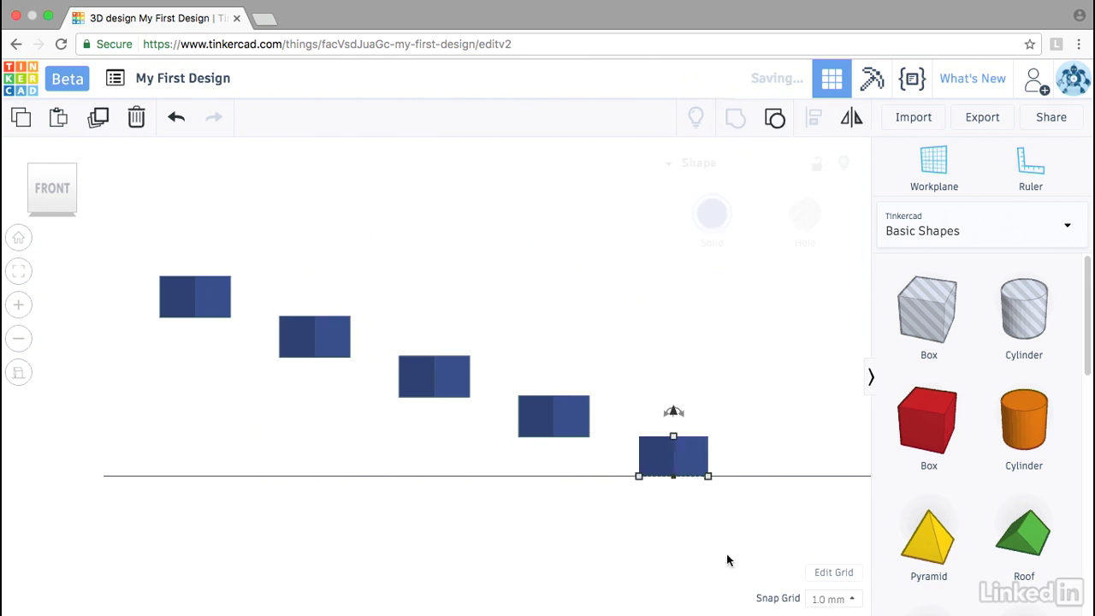
Recolour the second and fourth slices green, leaving the alternate slices blue
click(420, 261)
right_drag(420, 261, 412, 281)
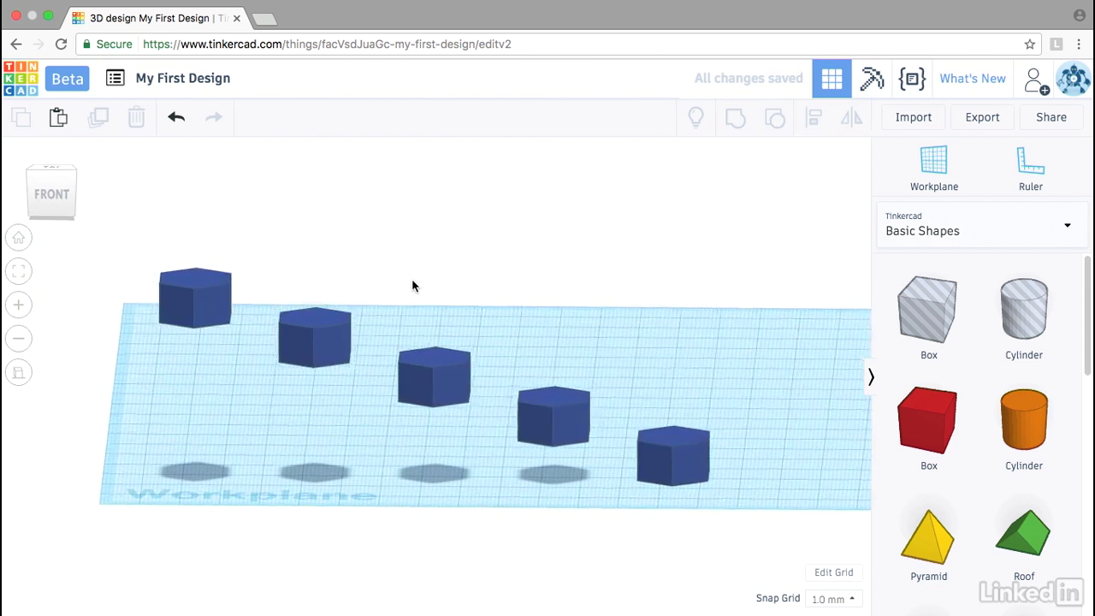
click(306, 335)
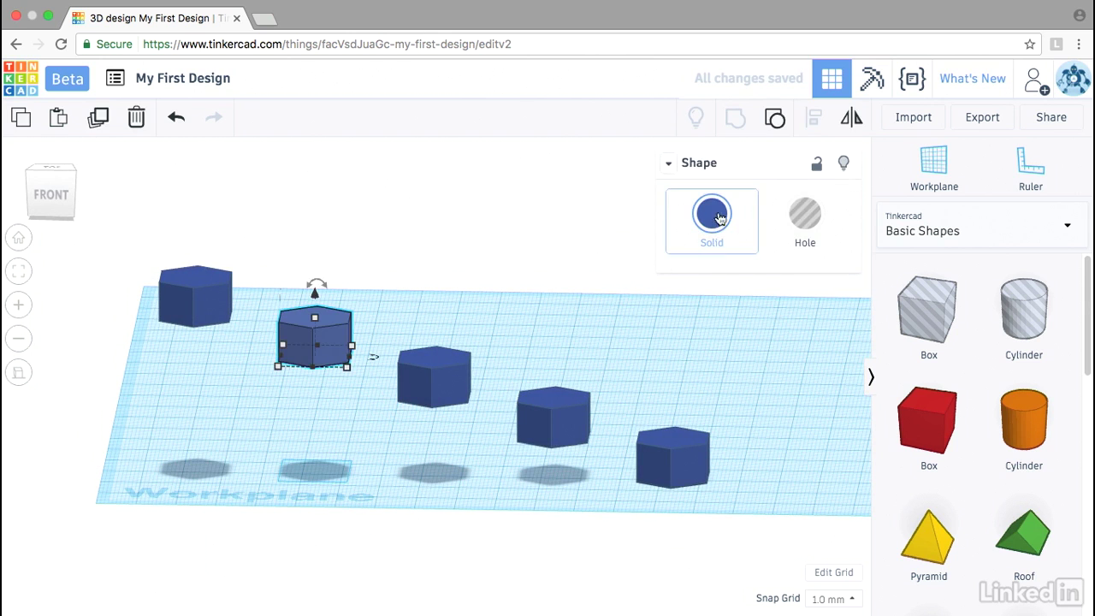
click(719, 218)
click(664, 340)
click(516, 292)
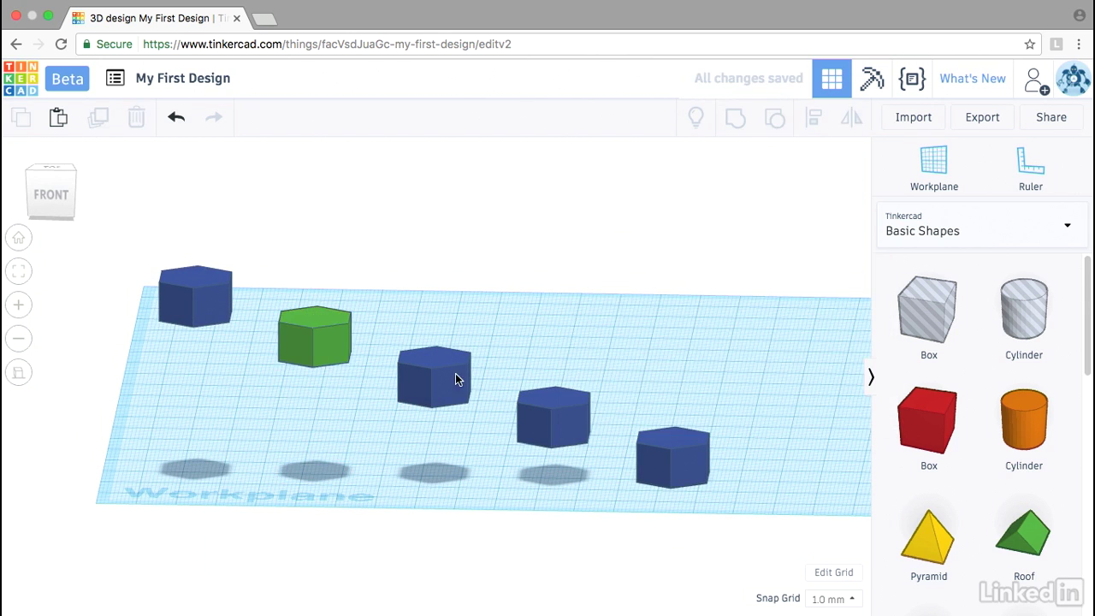
click(456, 379)
click(573, 402)
click(712, 214)
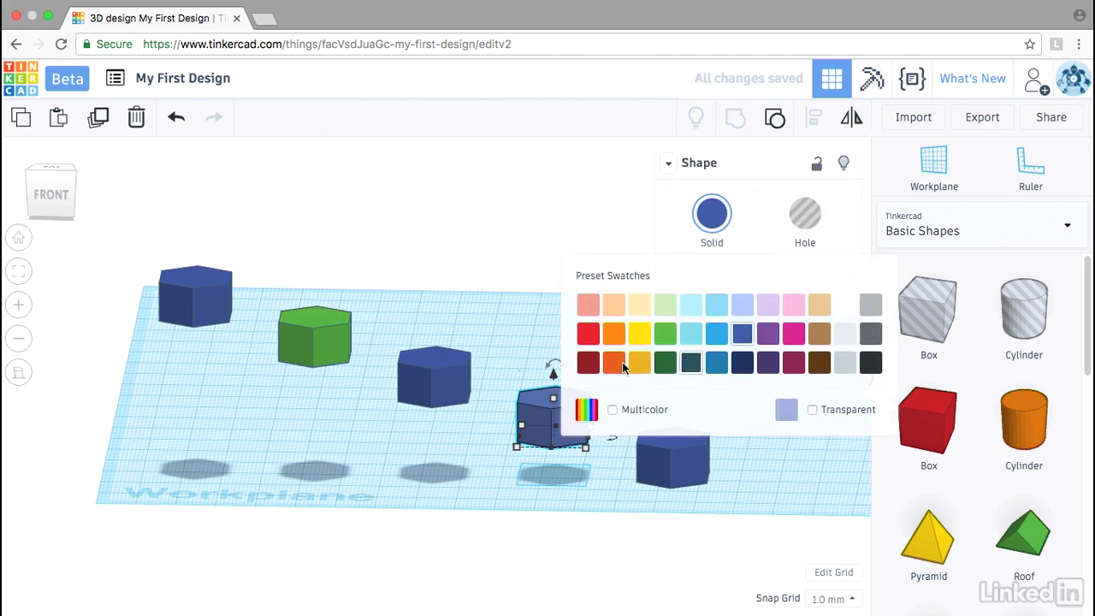
click(665, 334)
click(528, 296)
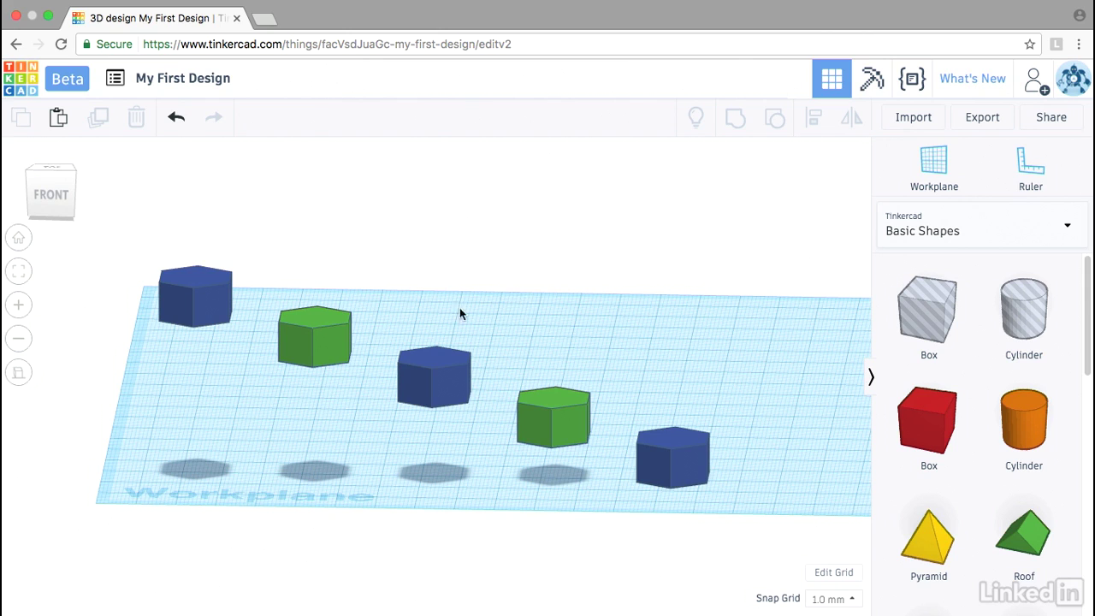
Shift the green second slice sideways until it sits directly beneath the first blue slice
click(331, 340)
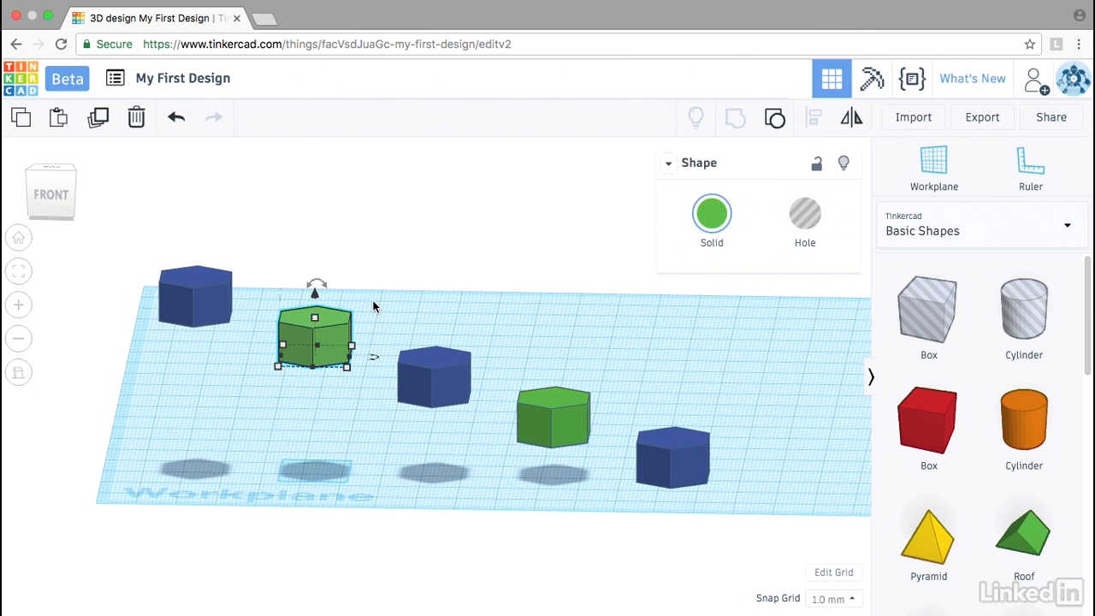
key(shift+Left)
key(shift+Left)
key(shift+Left)
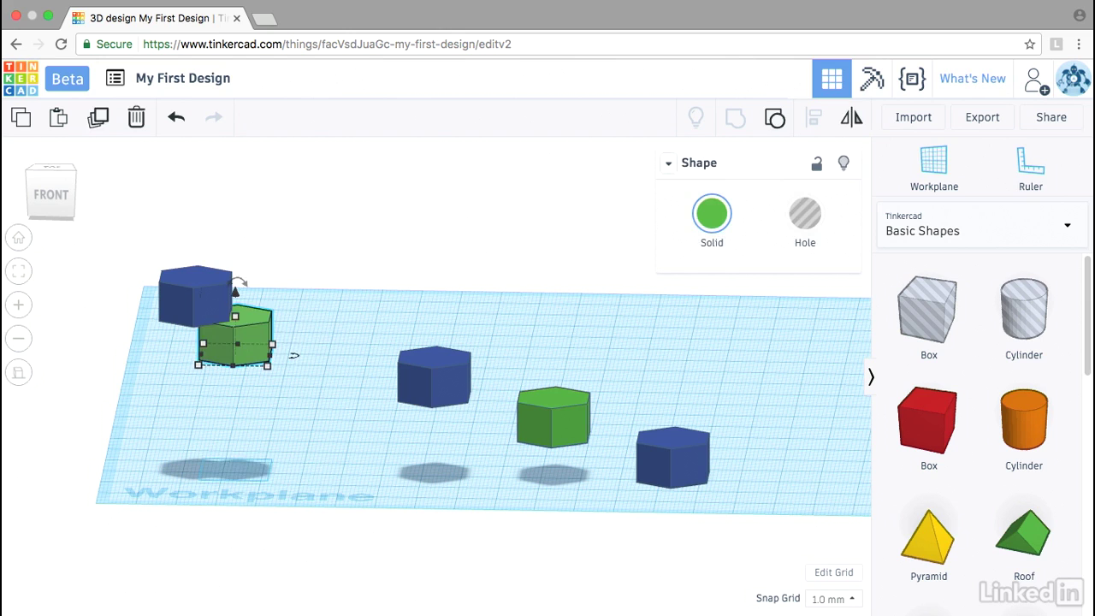
Shift the blue third slice sideways in coarse increments until it lines up beneath the two stacked slices
click(437, 372)
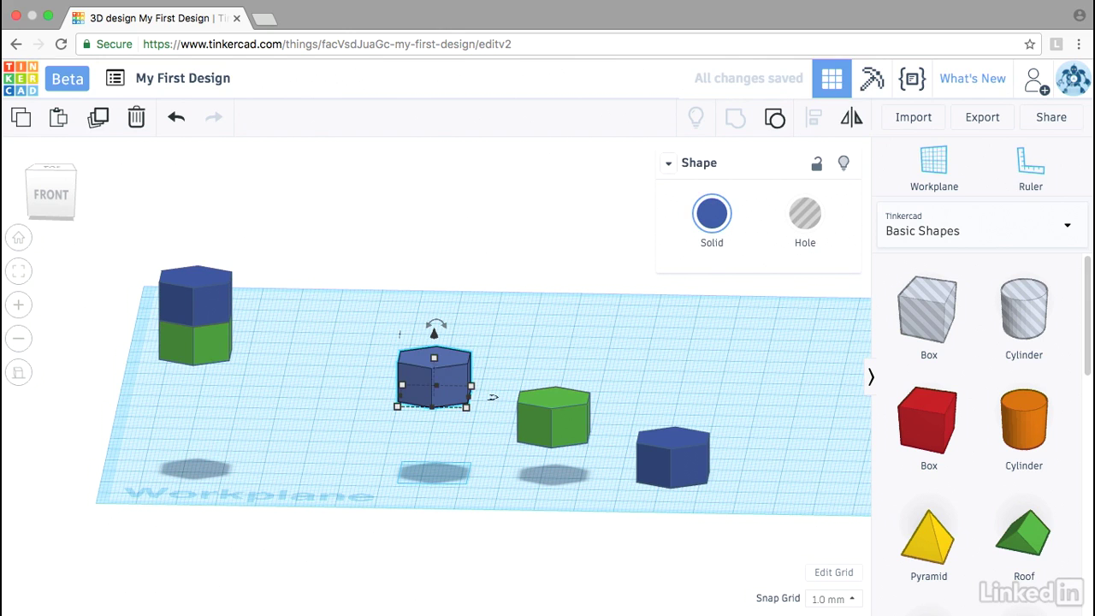
key(shift+Left)
key(shift+Left)
key(shift+Left)
key(shift+Left)
key(shift+Left)
key(shift+Left)
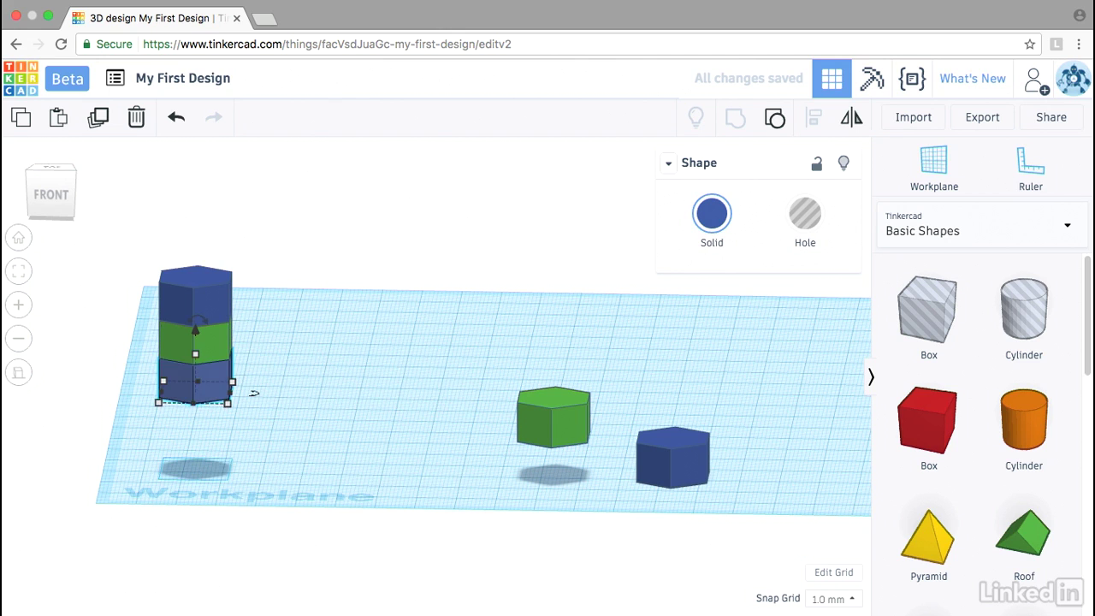
Move the green fourth slice sideways into the stack, directly under the third slice
click(555, 417)
key(shift+Left)
key(shift+Left)
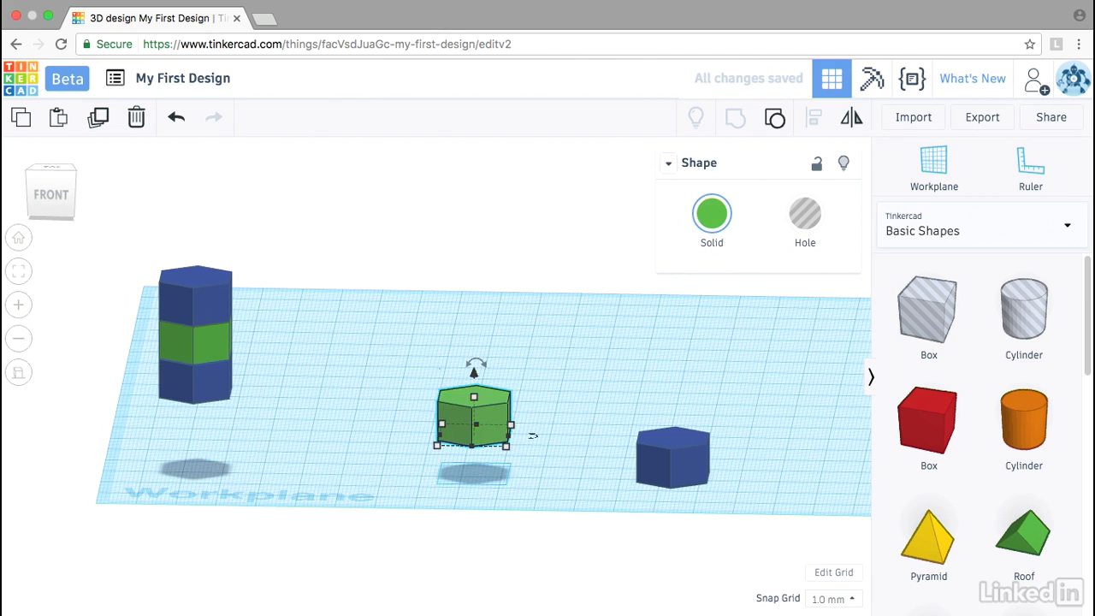
key(shift+Left)
key(shift+Left)
key(shift+Left)
key(shift+Left)
key(shift+Left)
key(shift+Left)
key(shift+Left)
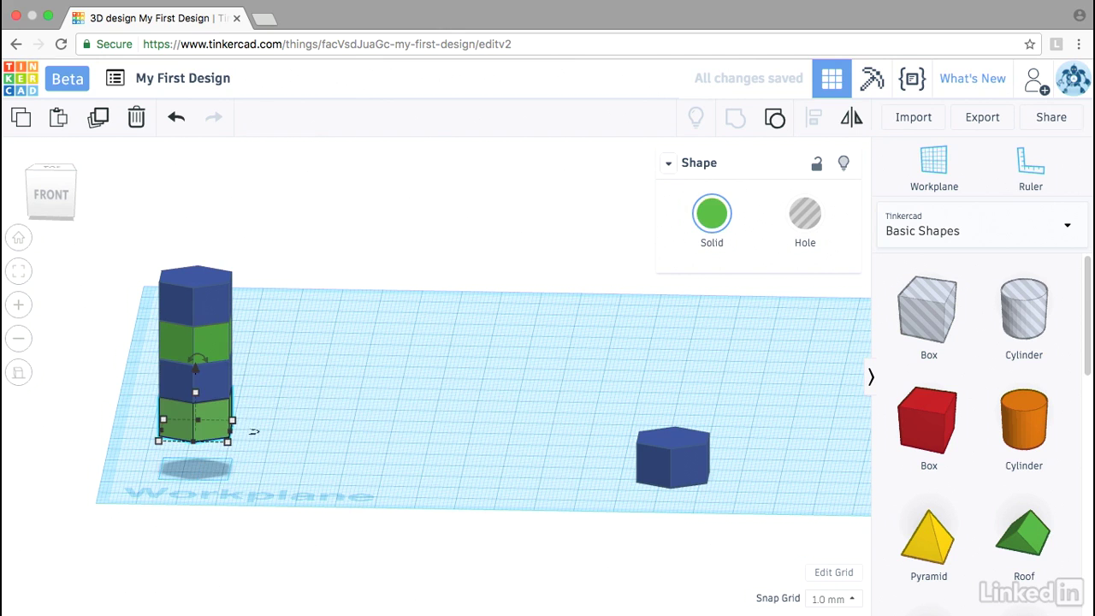
Move the blue fifth slice sideways to the base of the stack to reassemble the full polygon
click(683, 458)
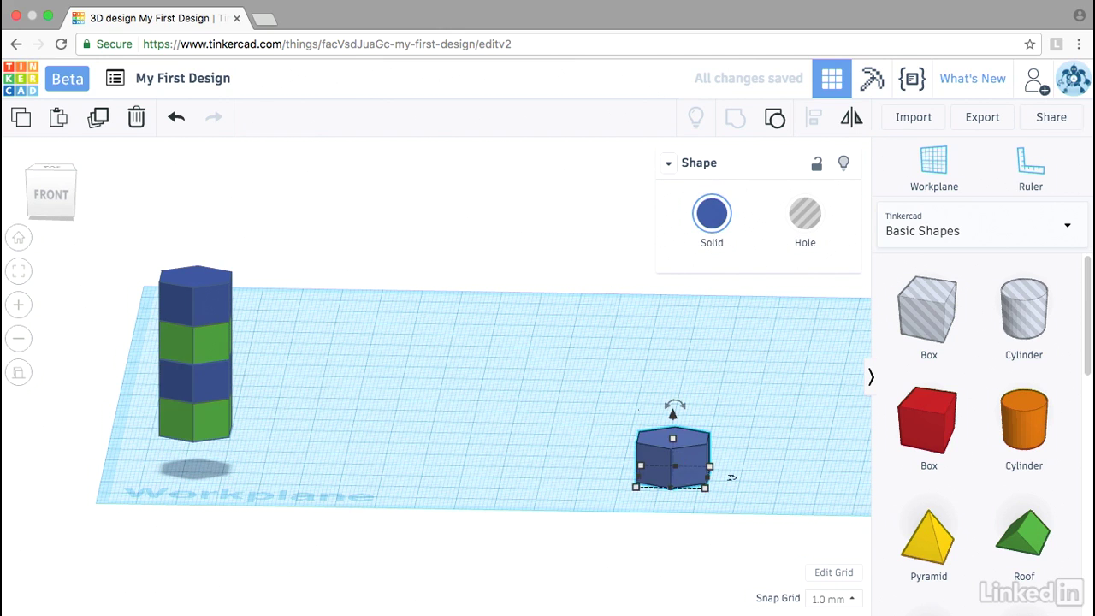
key(shift+Left)
key(shift+Left)
key(shift+Left)
key(shift+Left)
key(shift+Left)
key(shift+Left)
key(shift+Left)
key(shift+Left)
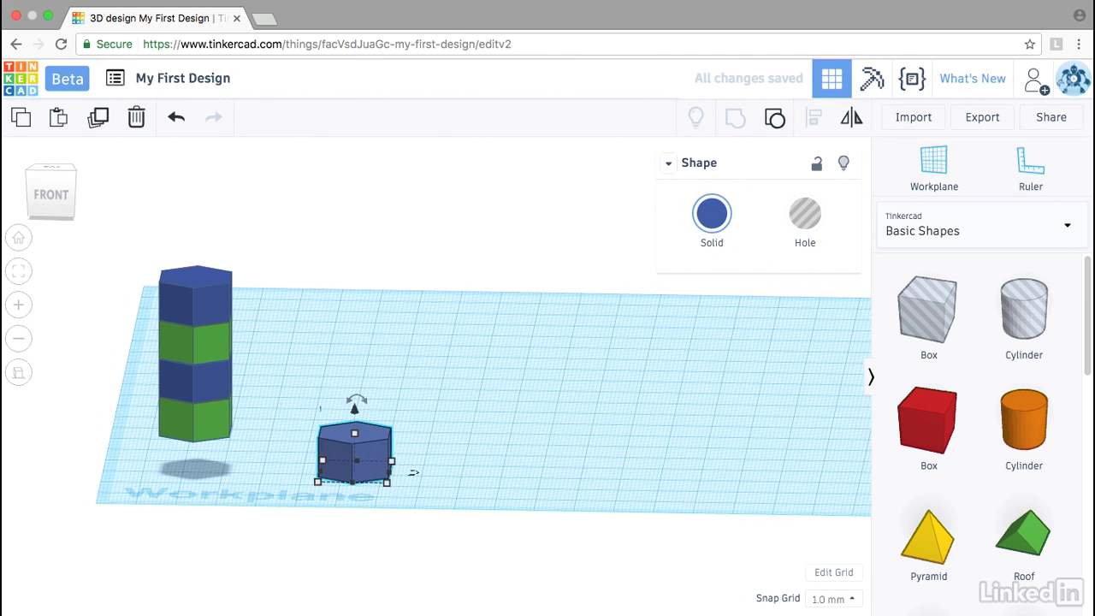
key(shift+Left)
key(shift+Left)
key(shift+Left)
key(shift+Left)
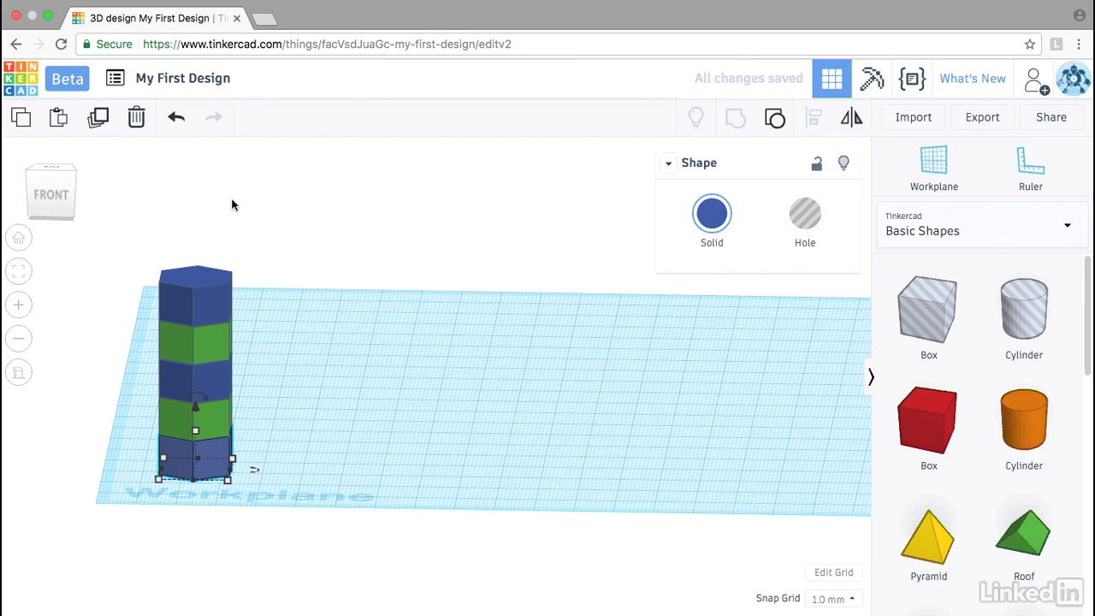
Undo the four slice moves to restore the descending diagonal row, and clear the selection
click(178, 119)
click(178, 120)
click(179, 120)
click(179, 121)
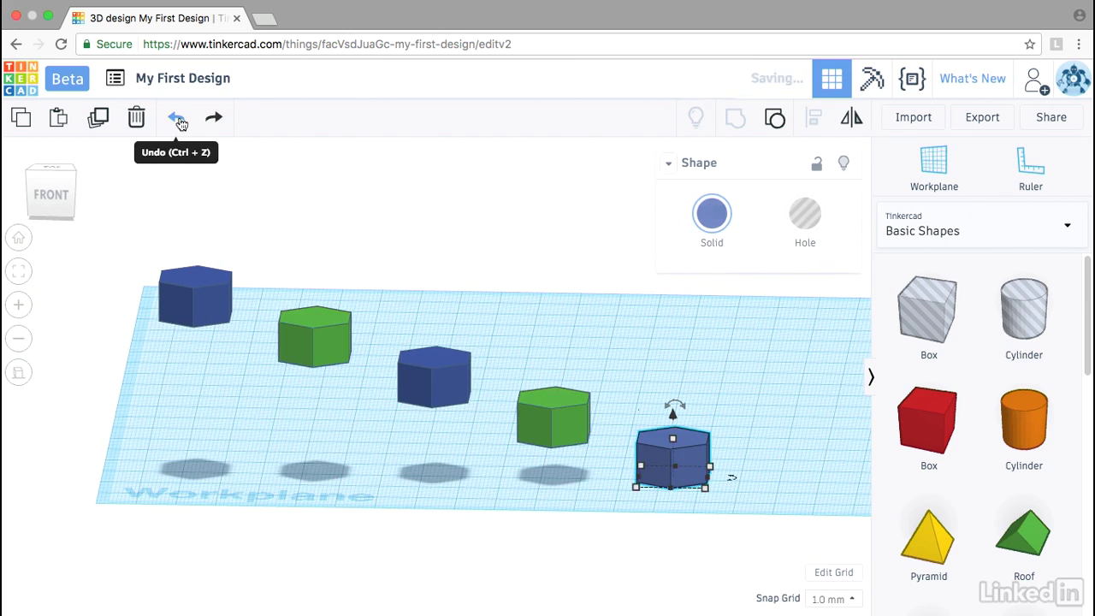
click(183, 220)
Drop each of the four floating slices straight down onto the workplane beside the fifth slice
click(202, 286)
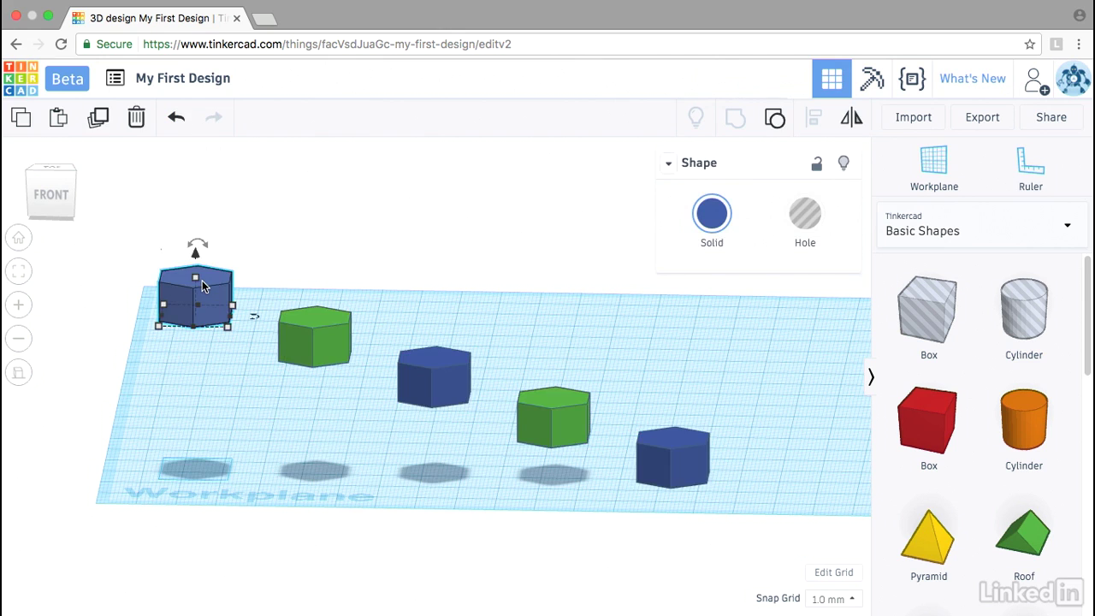
key(d)
click(311, 341)
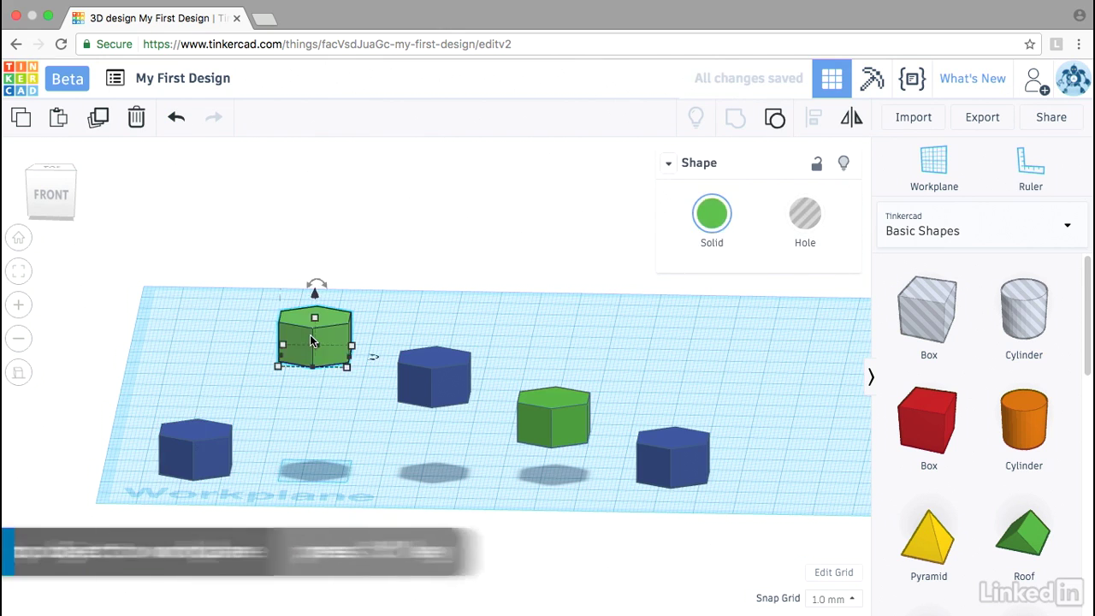
key(d)
click(434, 368)
key(d)
click(569, 411)
key(d)
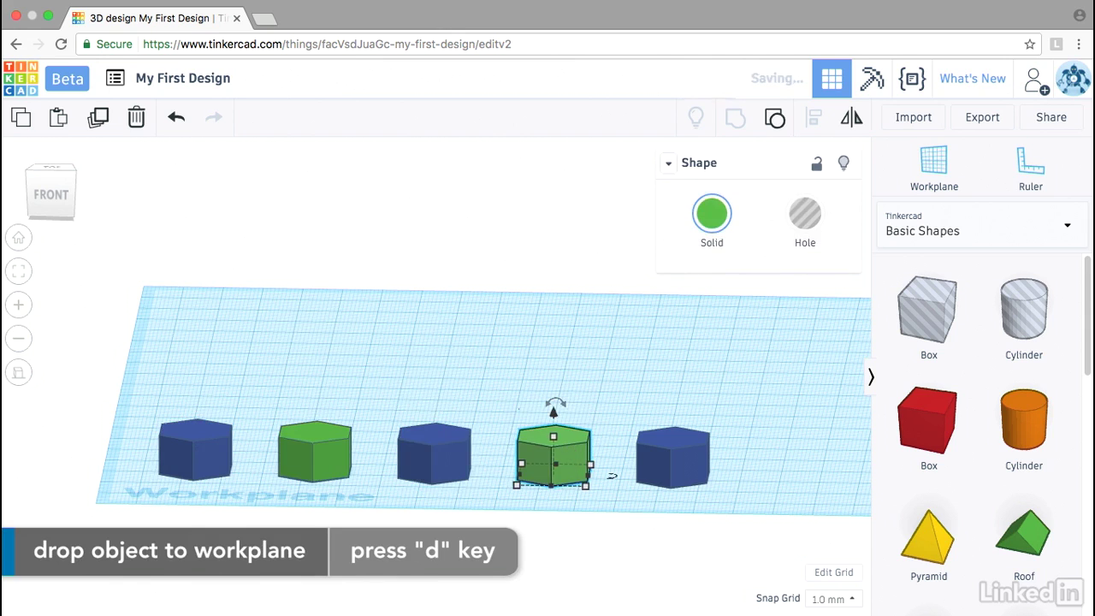
click(513, 358)
right_drag(512, 358, 441, 401)
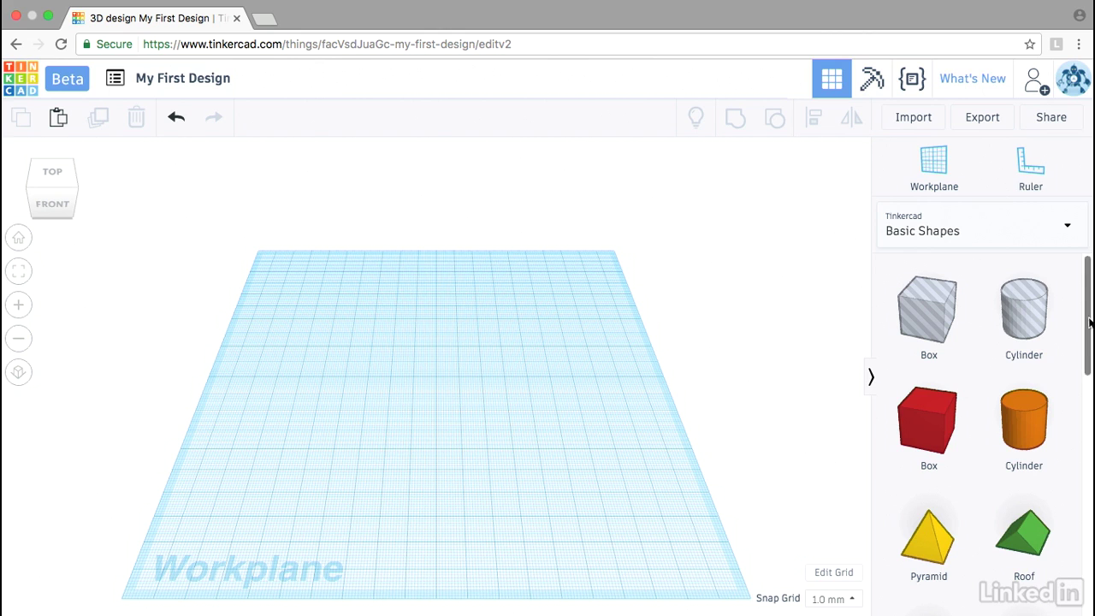
Add a sphere to the empty workplane and scale it uniformly to 50 mm
scroll(1000, 380, down, 5)
drag(928, 334, 466, 383)
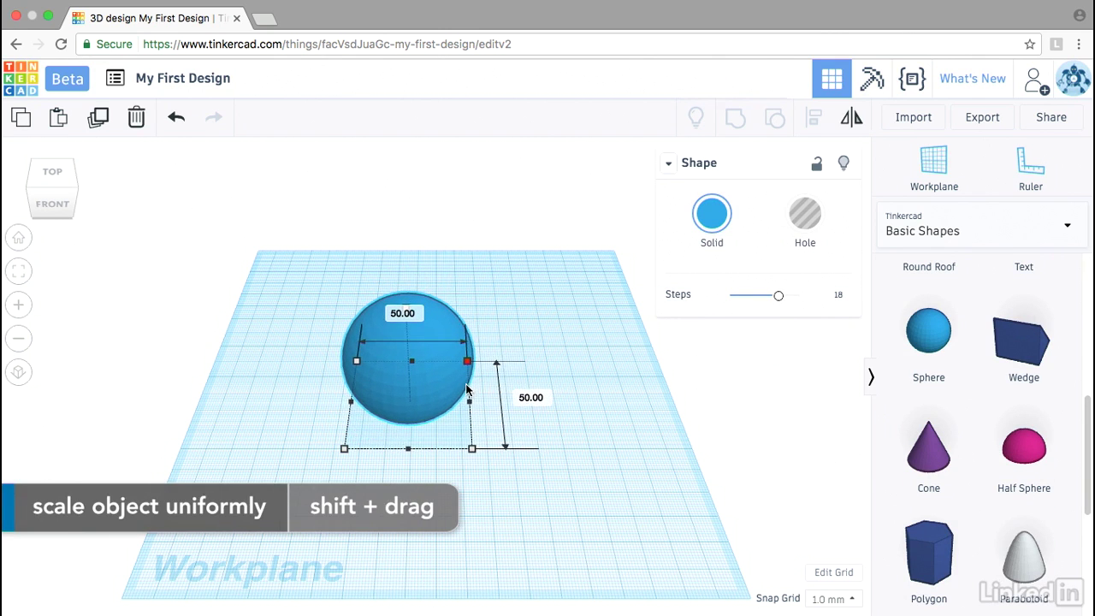
click(574, 475)
Place a hole box beside the sphere and scale it uniformly to 55 mm
right_drag(576, 483, 543, 494)
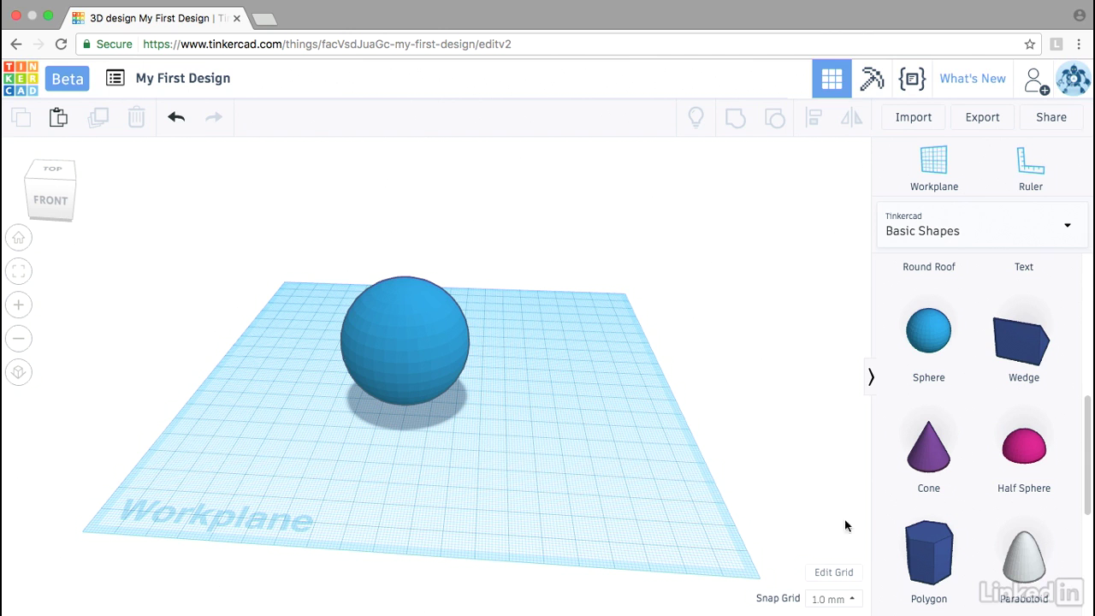
drag(1087, 428, 1087, 287)
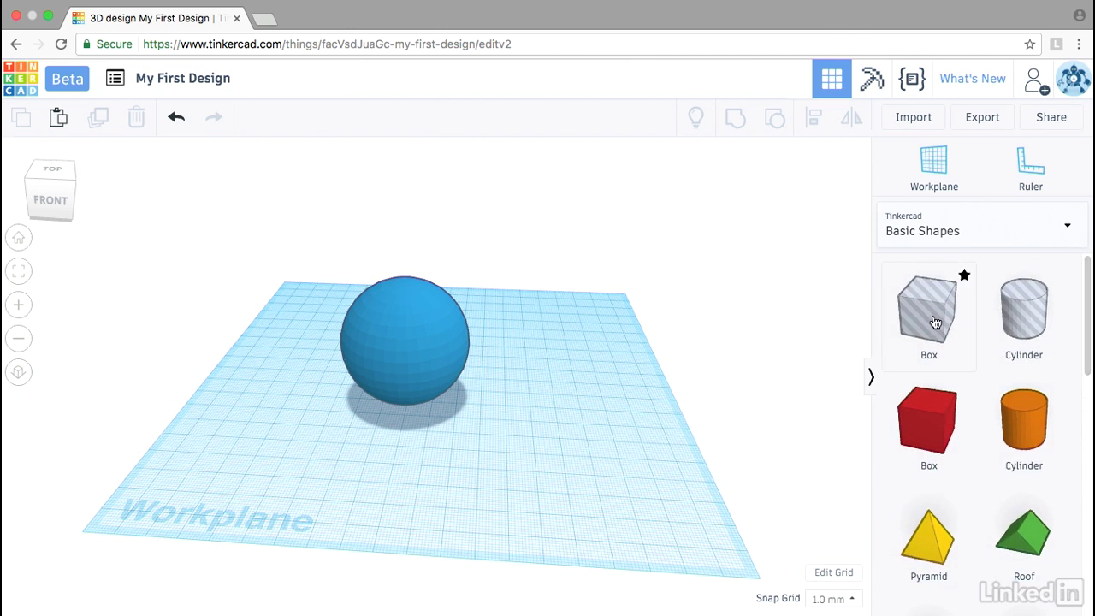
drag(936, 323, 516, 426)
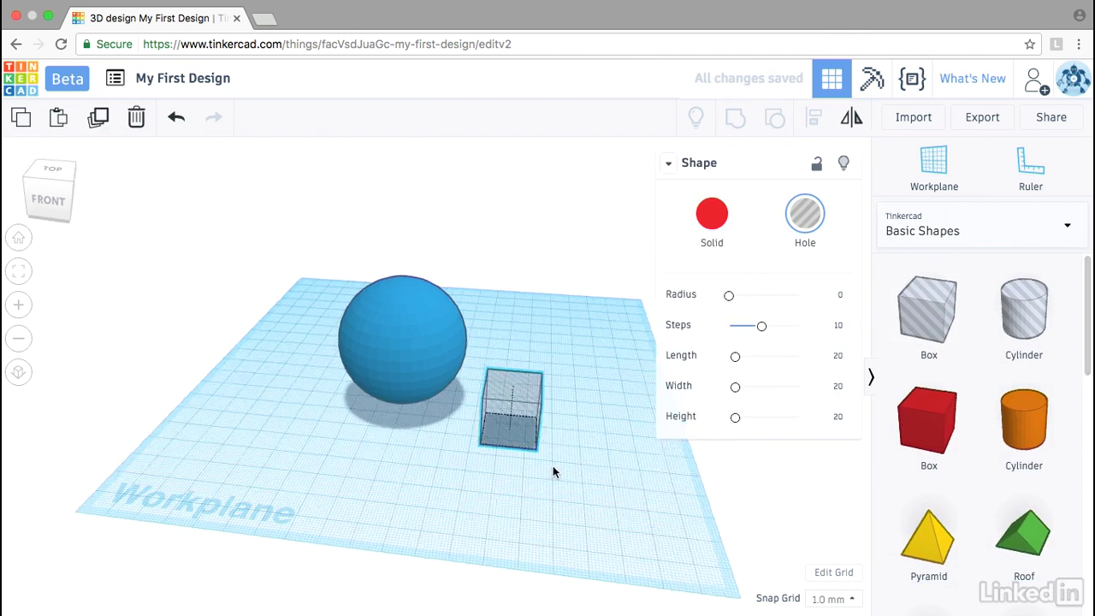
right_drag(553, 472, 484, 464)
drag(481, 460, 607, 455)
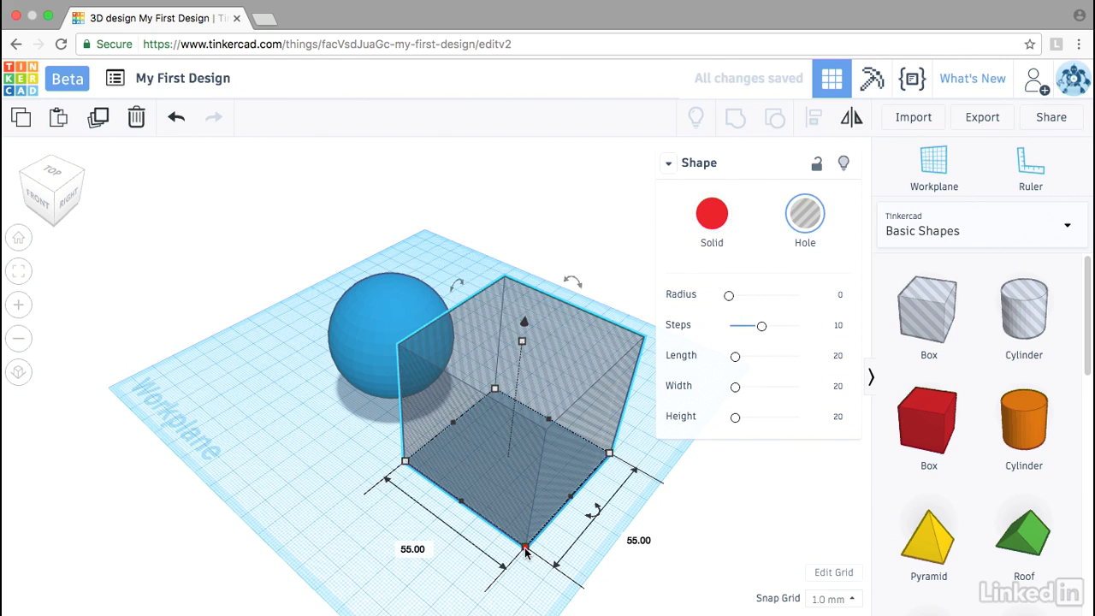
Create an adjoining copy of the hole box around the sphere by entering -55 for the side dimension
click(410, 550)
text(-55)
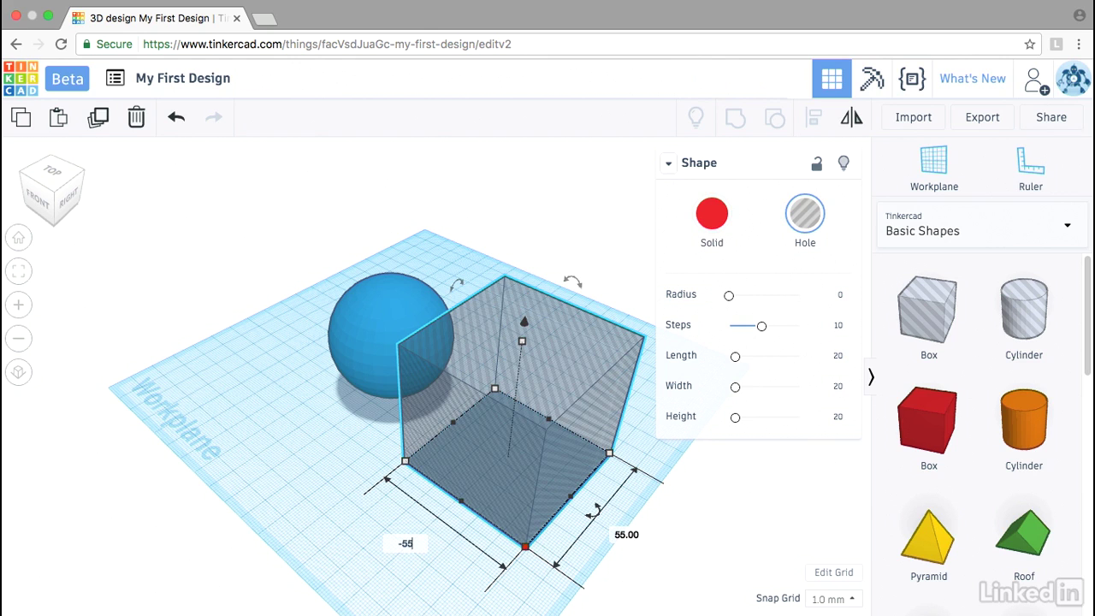
key(Return)
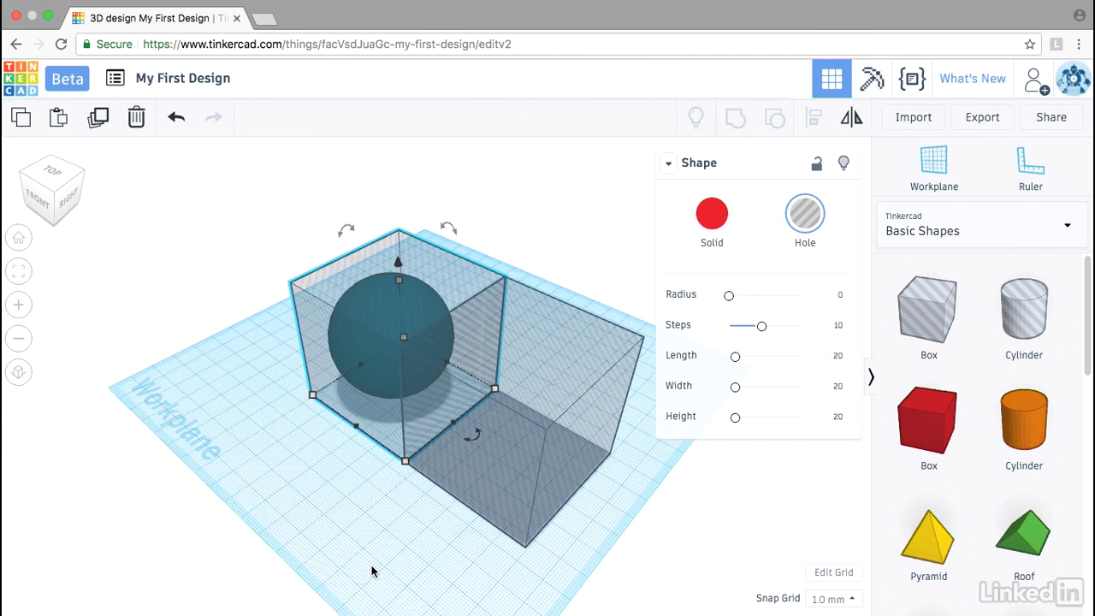
Select the two adjoining hole boxes without the sphere and group them into one hole
right_drag(374, 572, 527, 573)
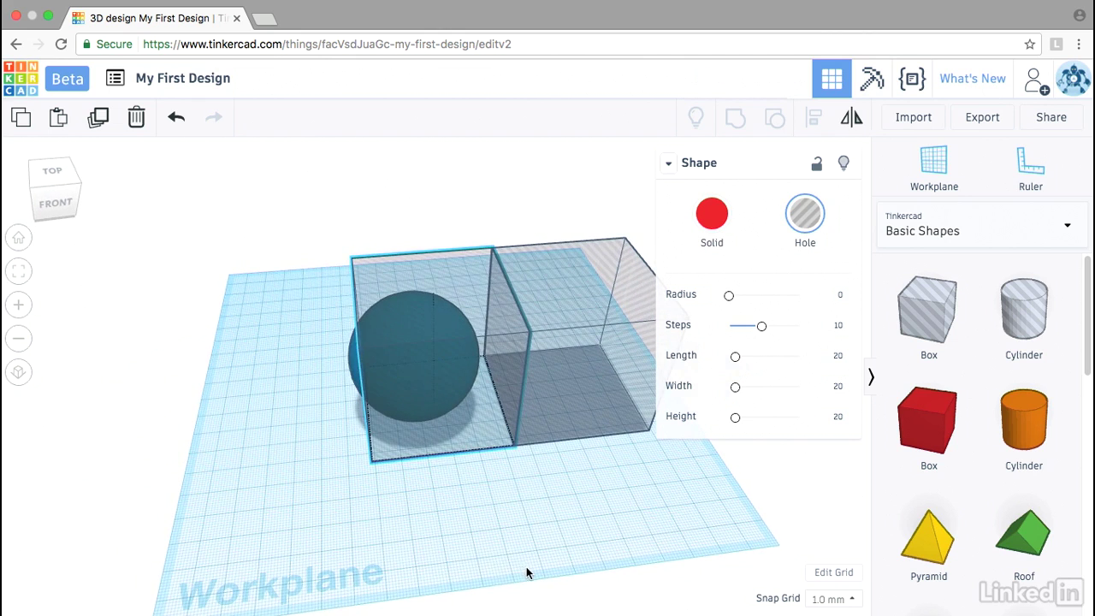
drag(543, 489, 501, 428)
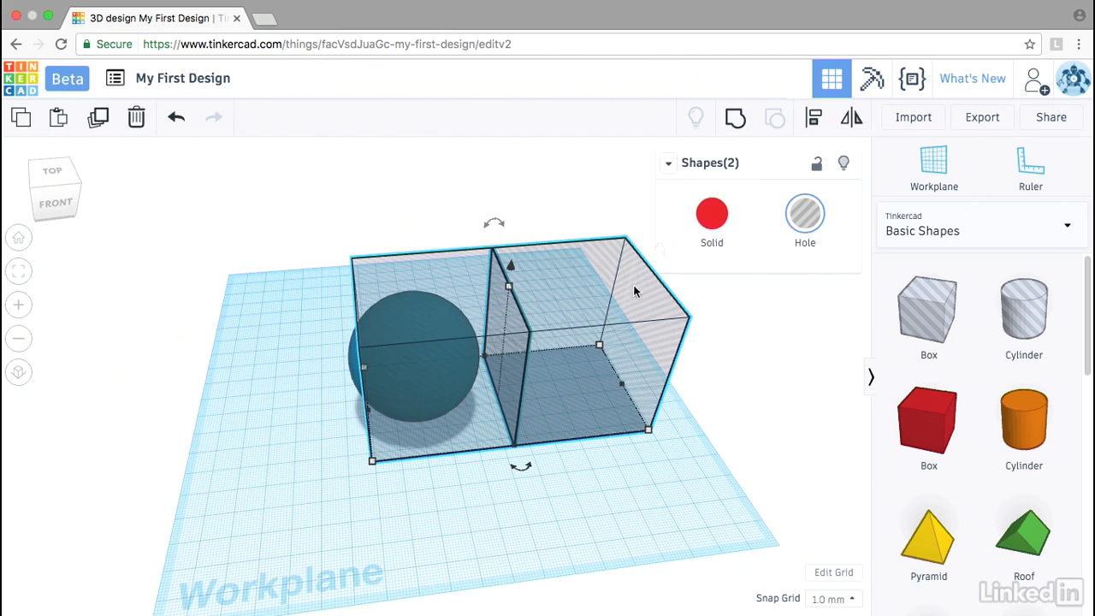
click(742, 116)
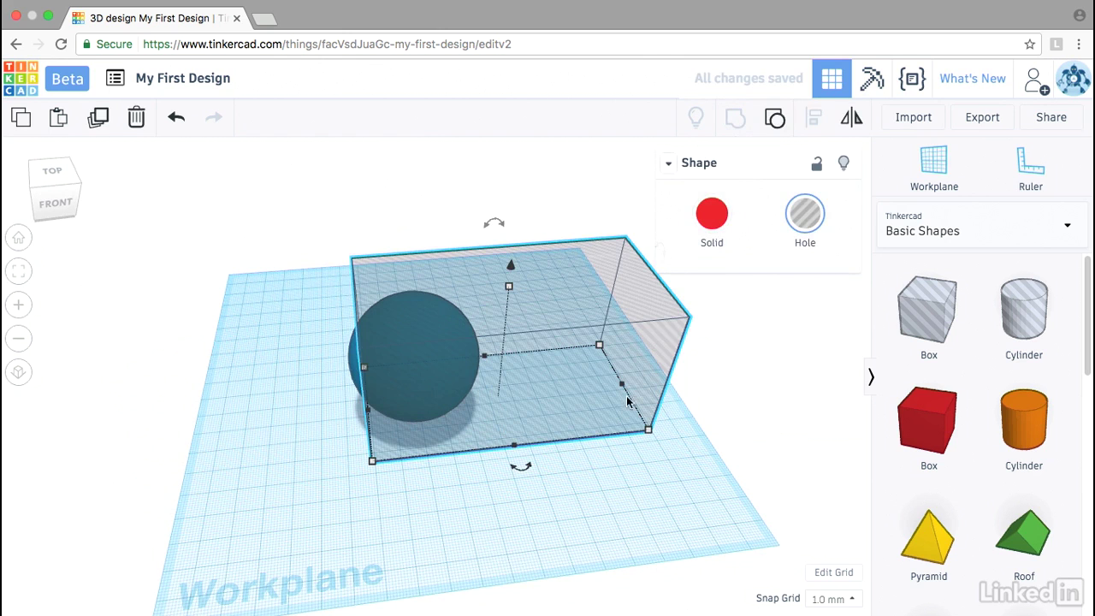
Align the sphere and the grouped hole box on their centres along both the depth and the length
drag(552, 514, 349, 300)
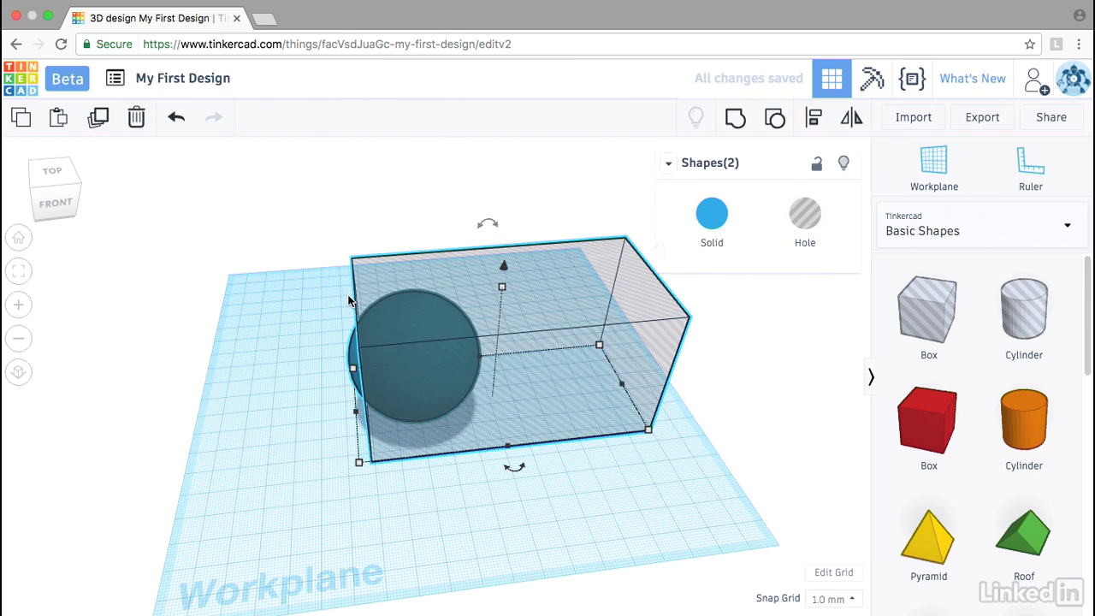
key(l)
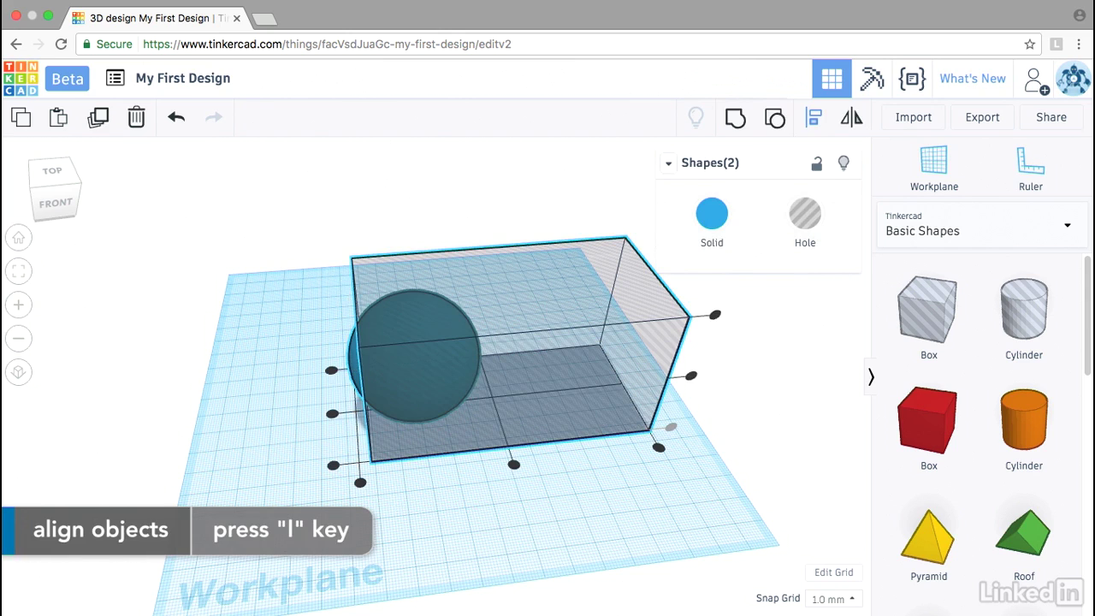
click(331, 417)
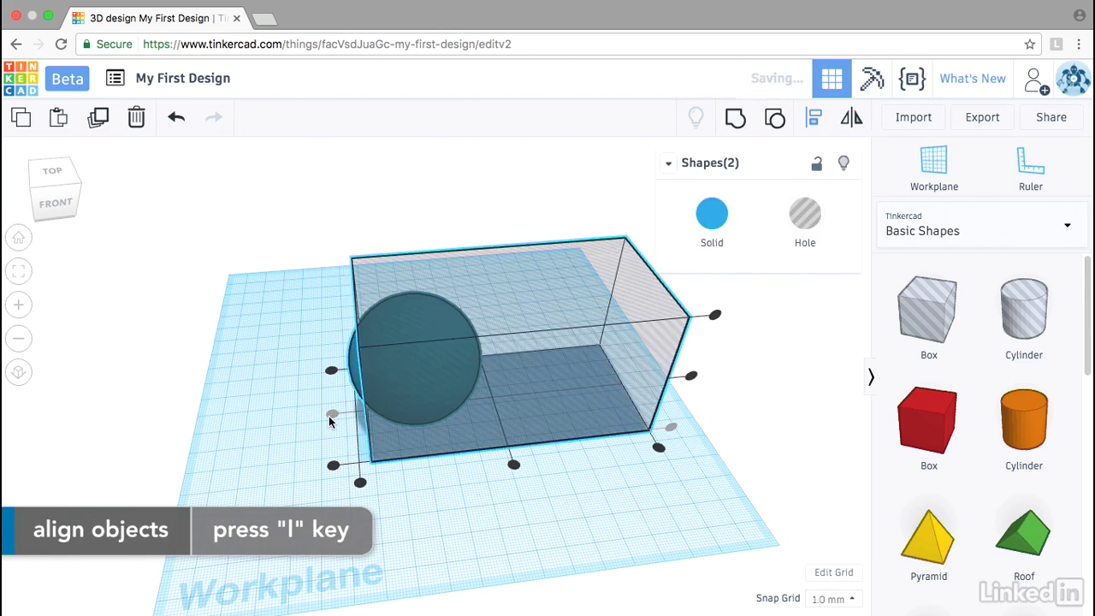
click(514, 464)
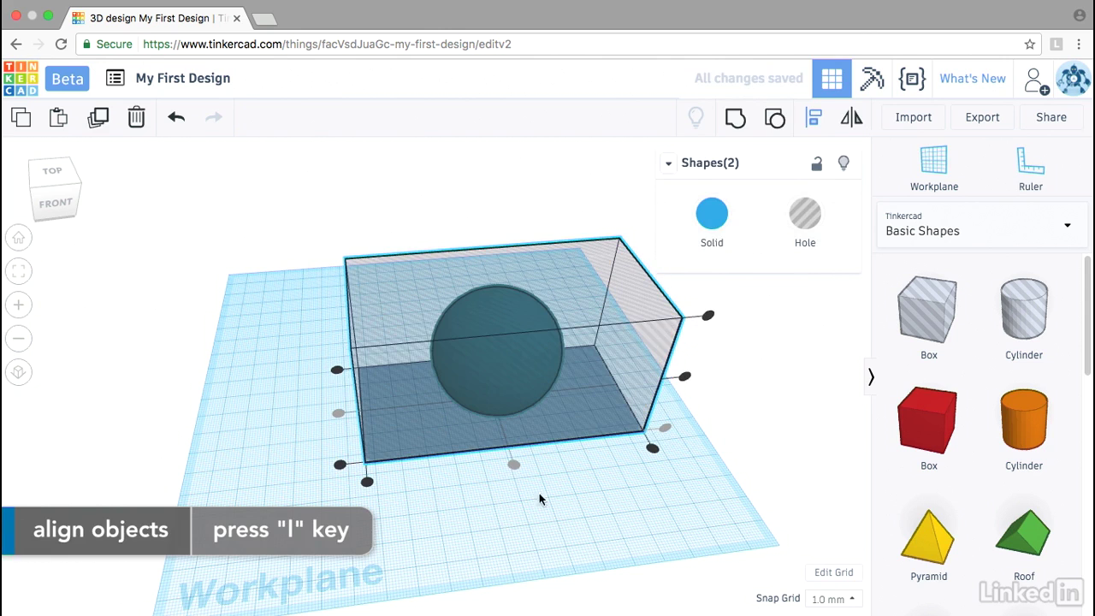
Ungroup the hole box pair around the sphere and delete the box covering the sphere's left half
click(587, 496)
click(591, 286)
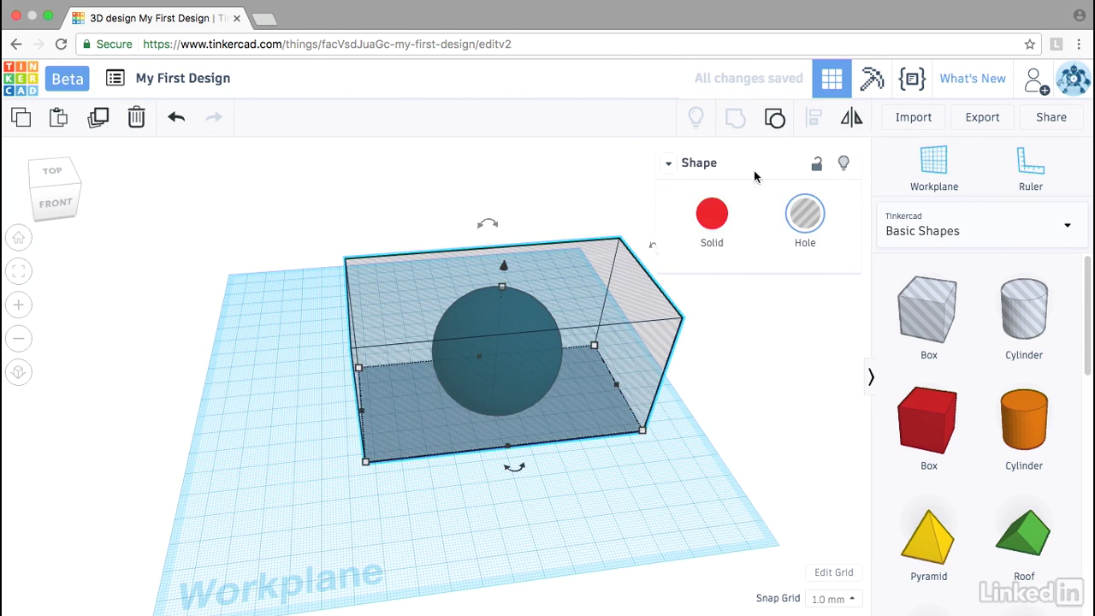
click(775, 119)
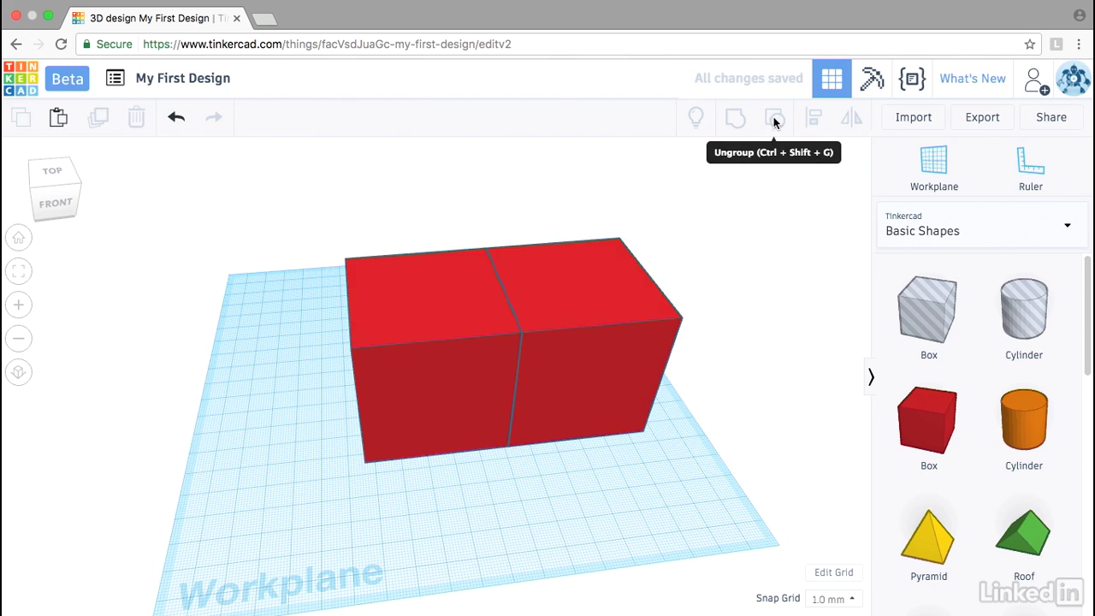
click(381, 276)
key(Delete)
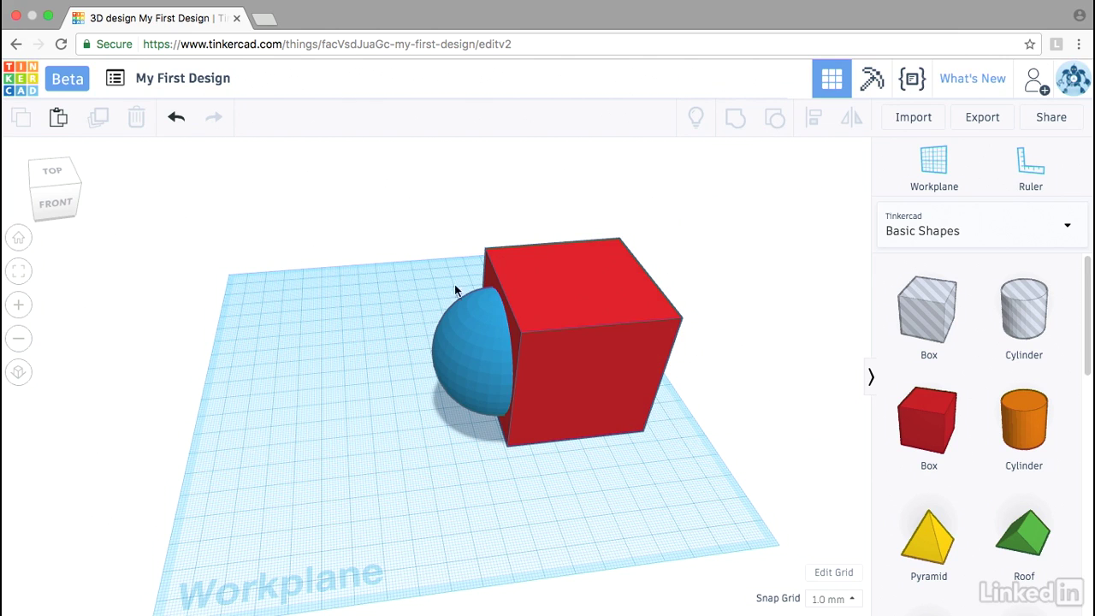
Turn the remaining box into a hole and group it with the sphere to cut away the covered half
click(546, 268)
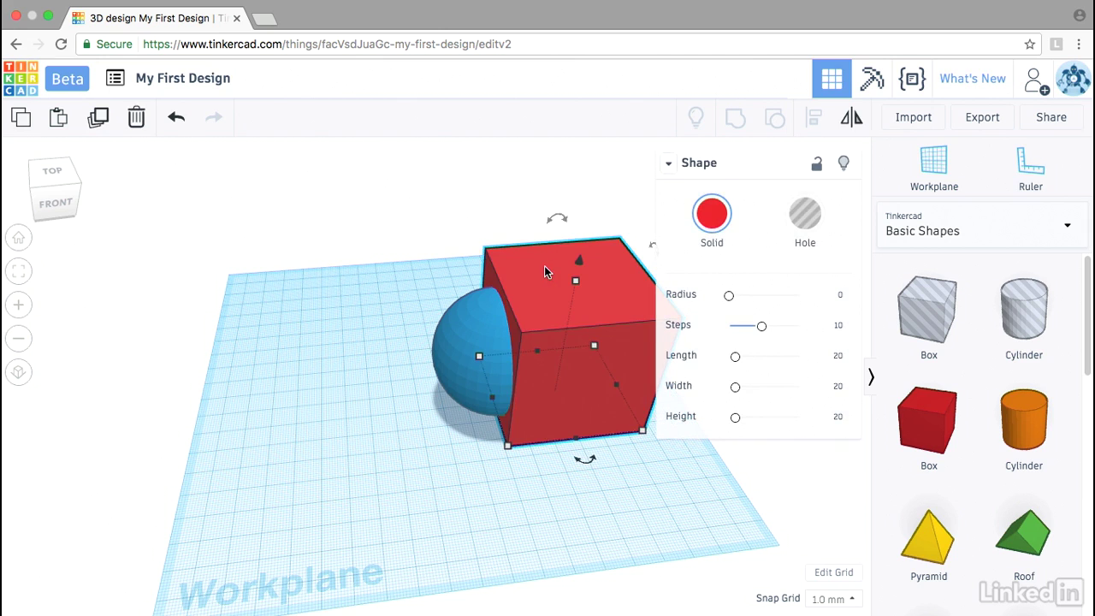
click(804, 214)
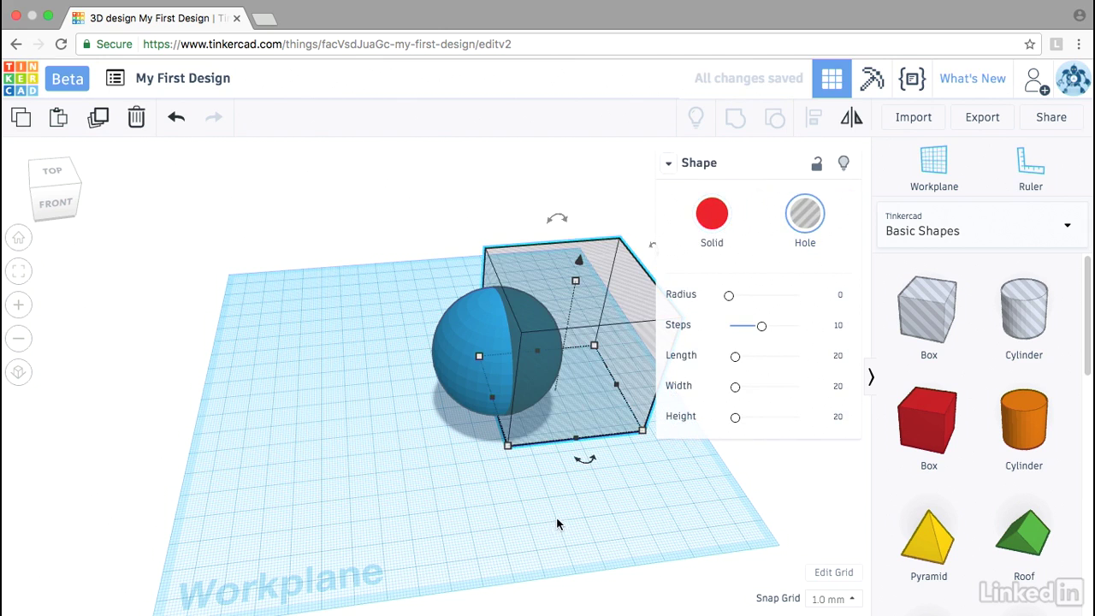
drag(557, 516, 451, 302)
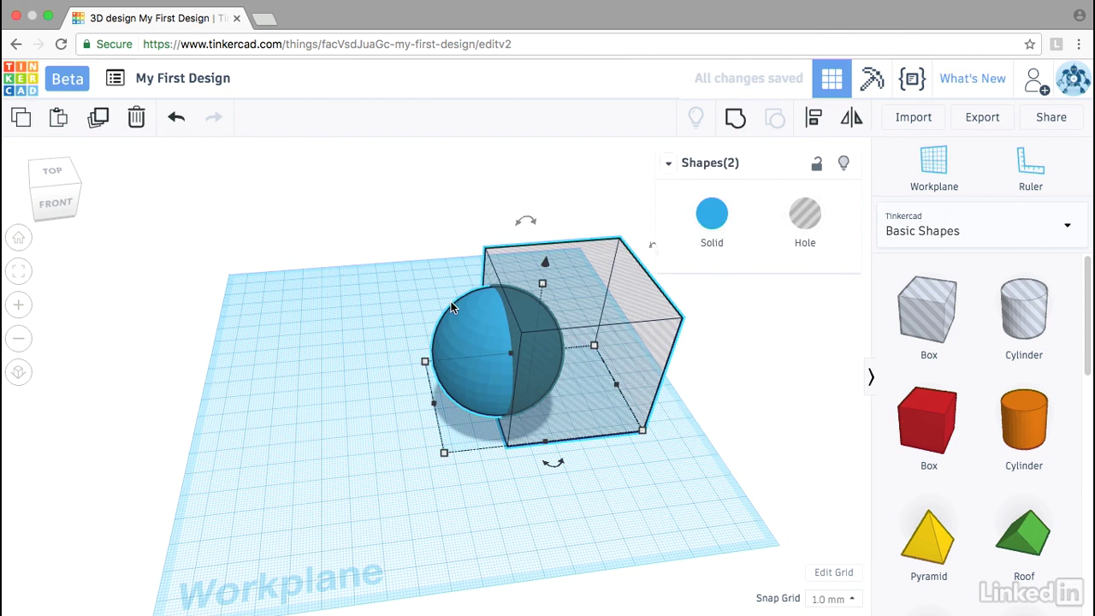
click(736, 122)
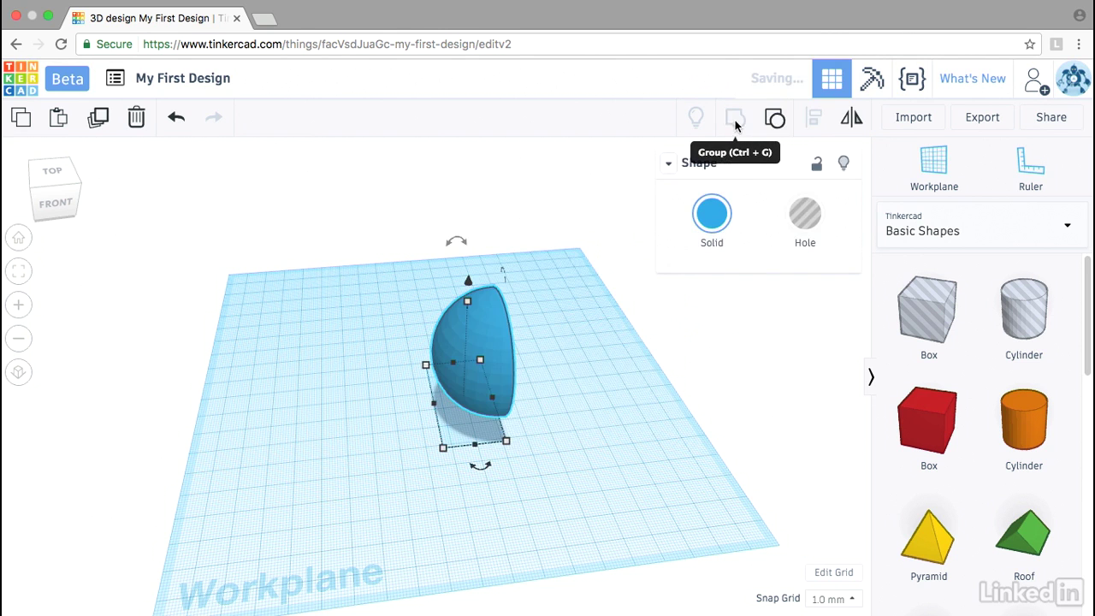
Duplicate the half sphere, move the copy to the right of the original, and mirror the copy left to right
click(583, 468)
right_drag(583, 473, 450, 367)
click(450, 366)
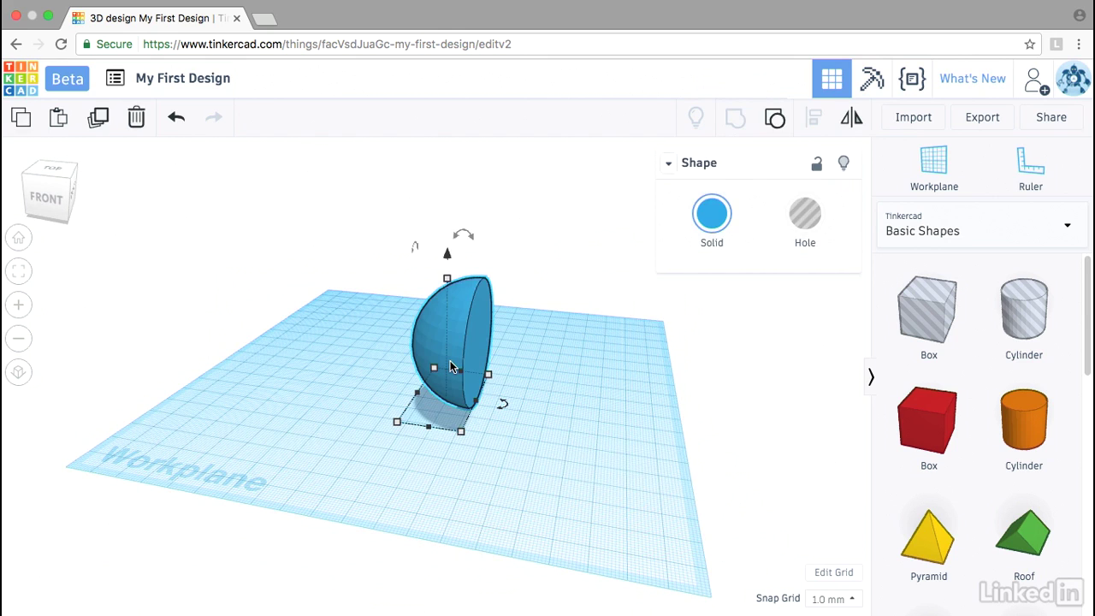
key(ctrl+d)
drag(450, 361, 571, 375)
key(m)
click(563, 460)
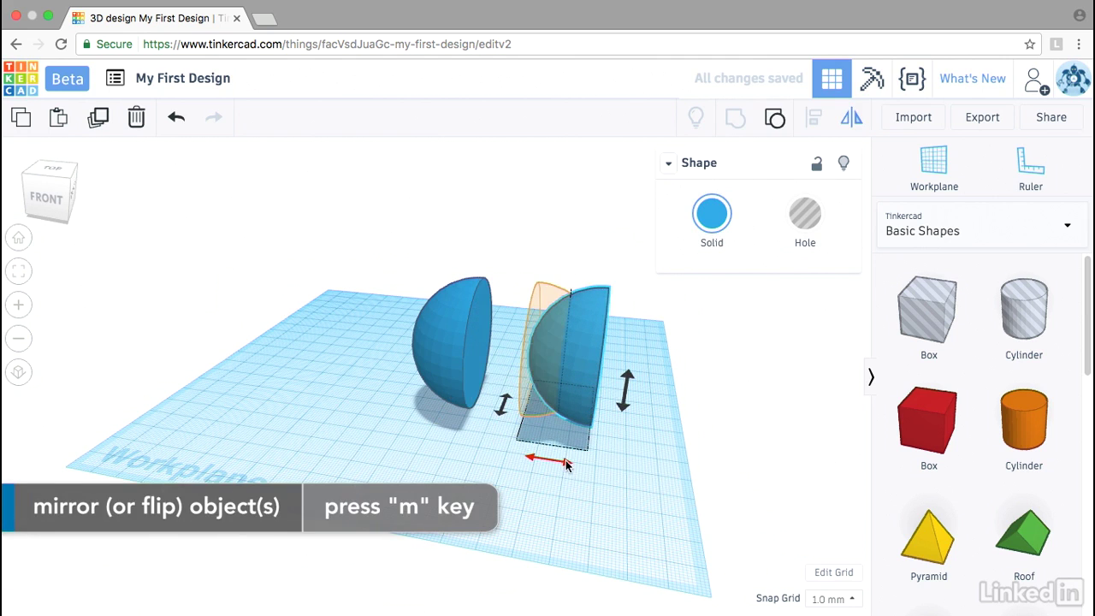
click(634, 482)
Rotate the original half sphere 90° so its flat face points down, and drop it onto the workplane
click(440, 344)
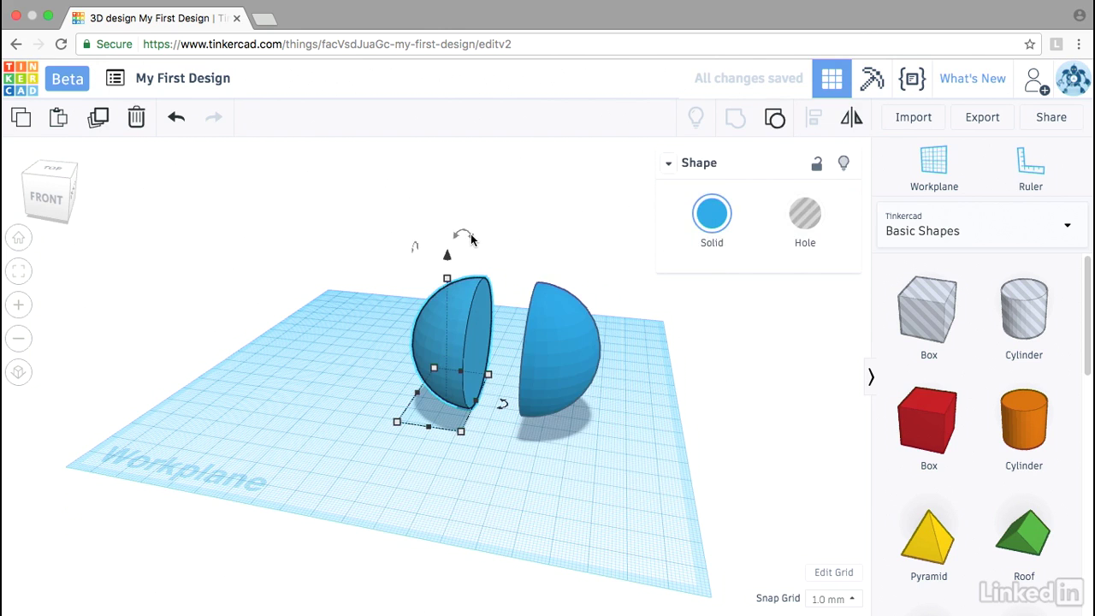
drag(462, 235, 529, 322)
key(d)
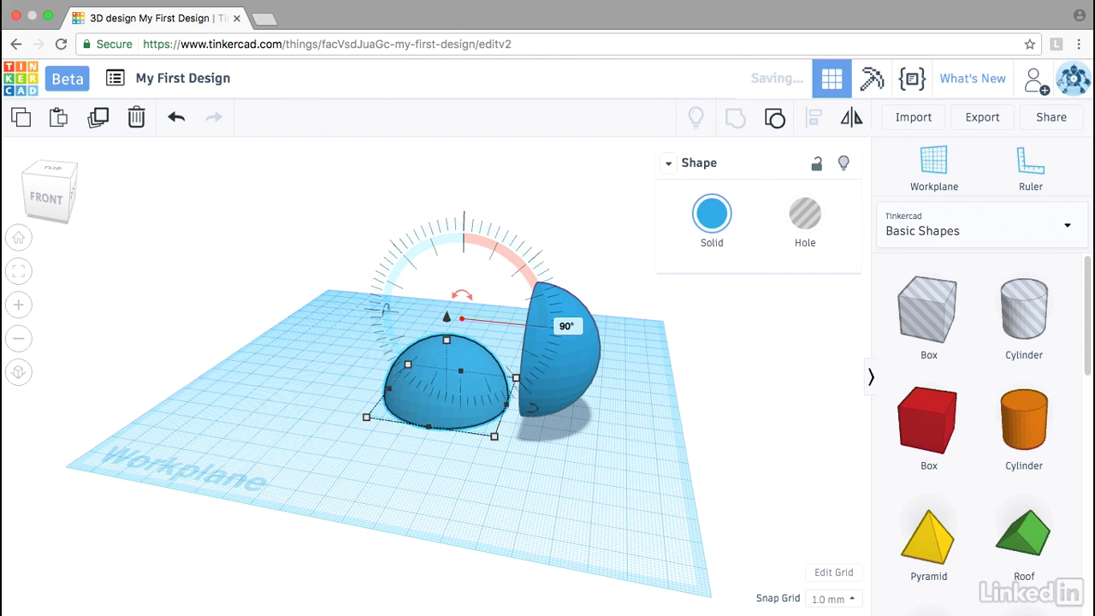
click(573, 506)
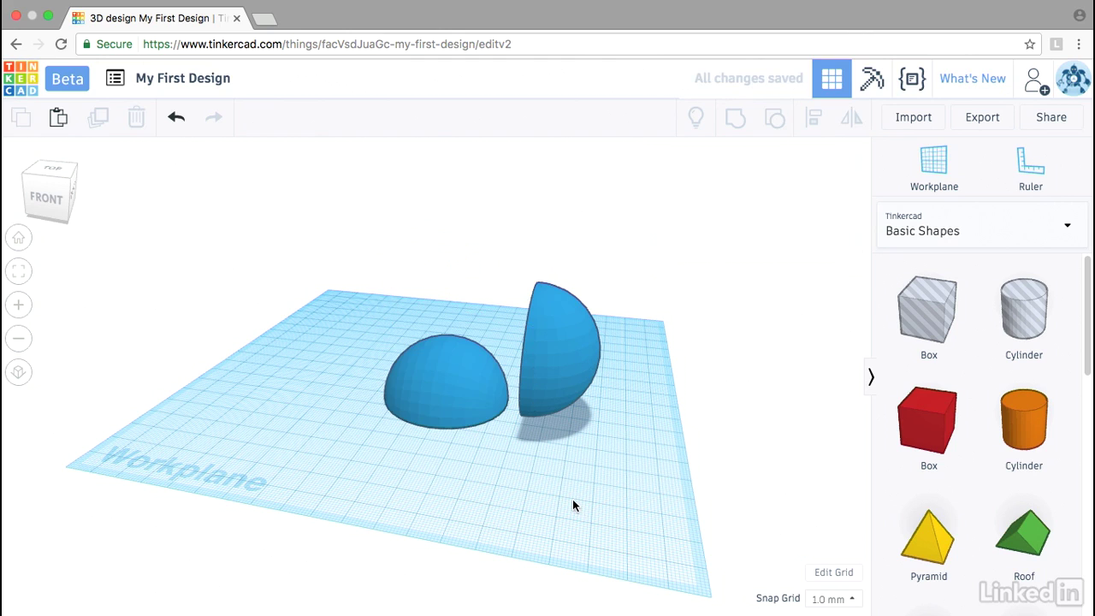